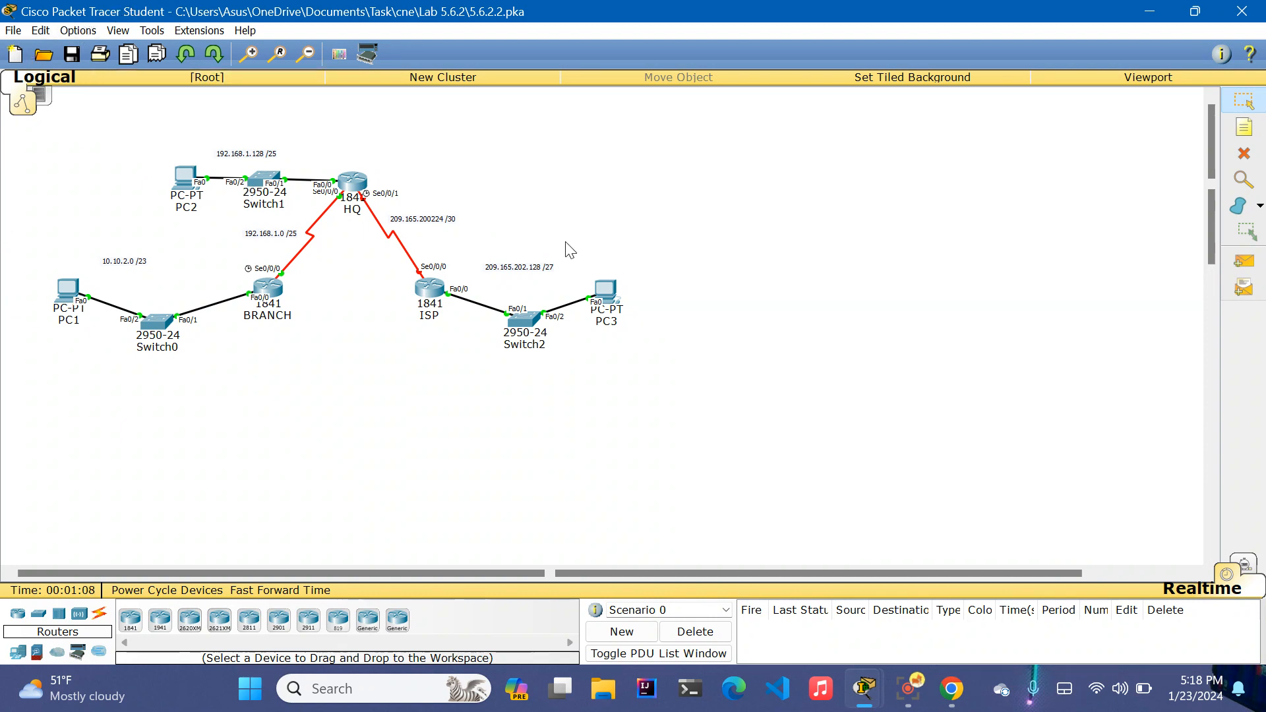
Step: Examine the available cable types, including Serial DTE and Copper Straight-Through, against the links in the topology
drag(264, 178, 267, 178)
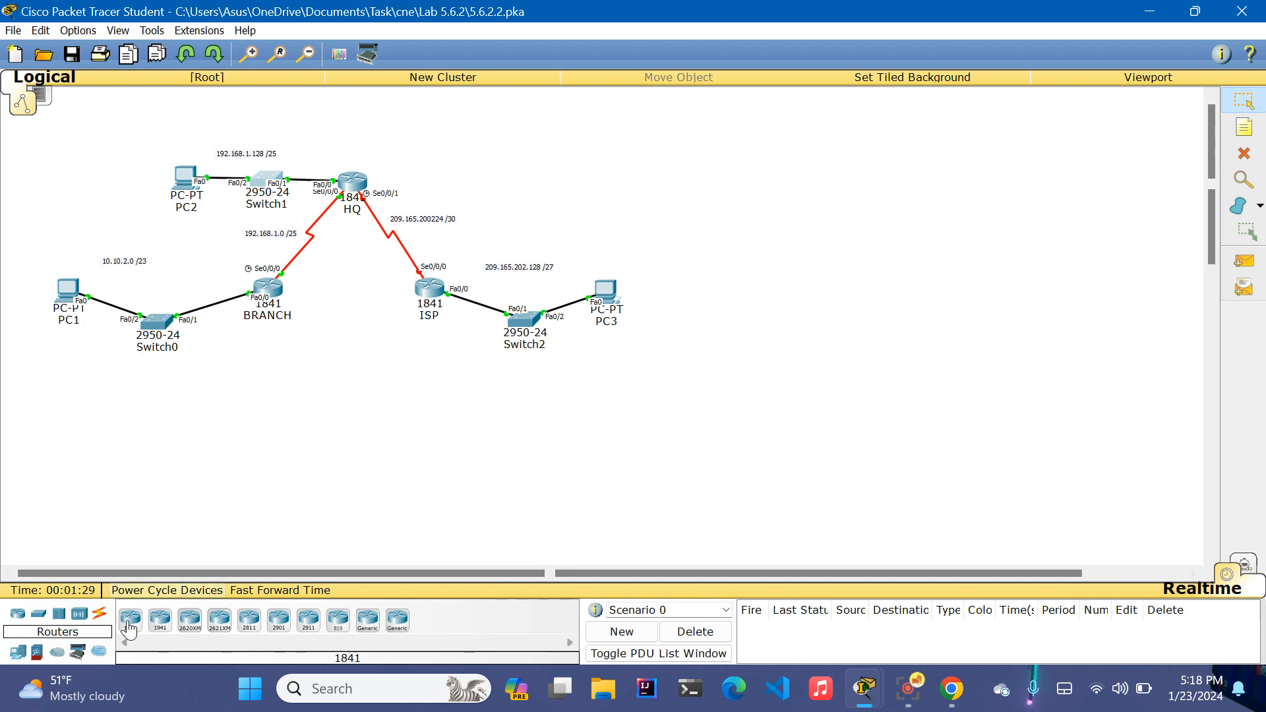
click(102, 616)
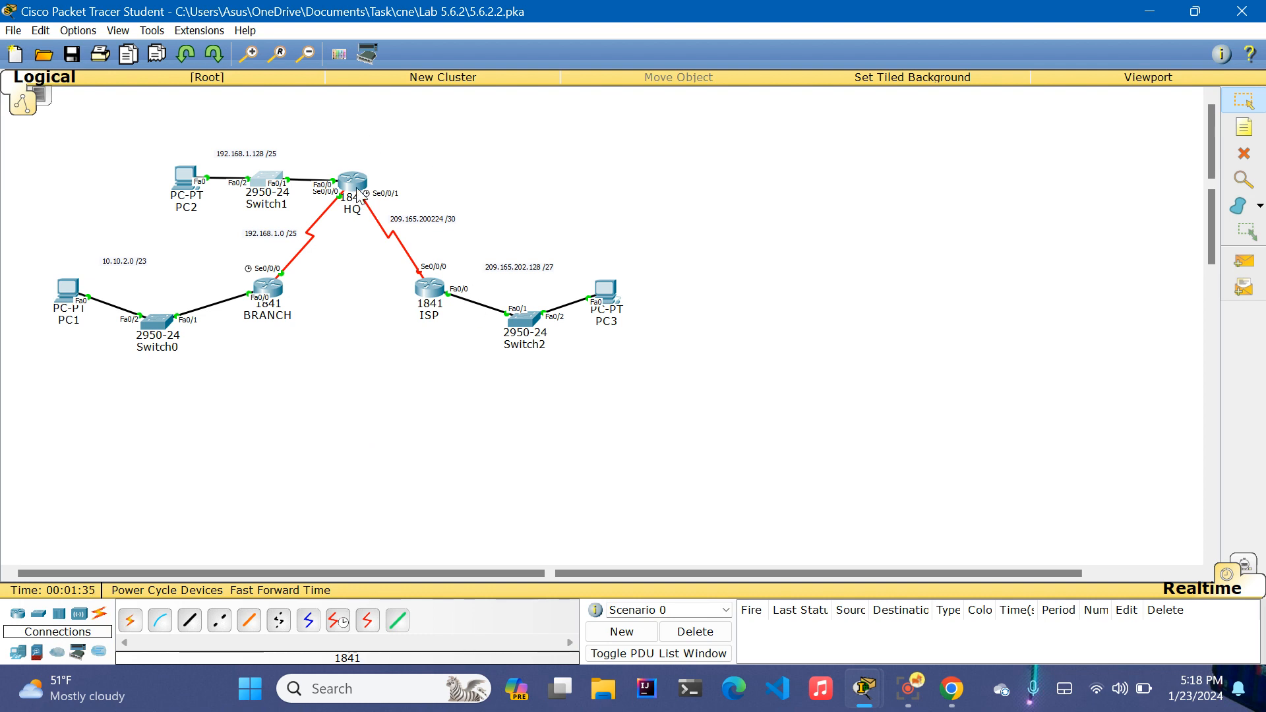
mouse_move(358, 192)
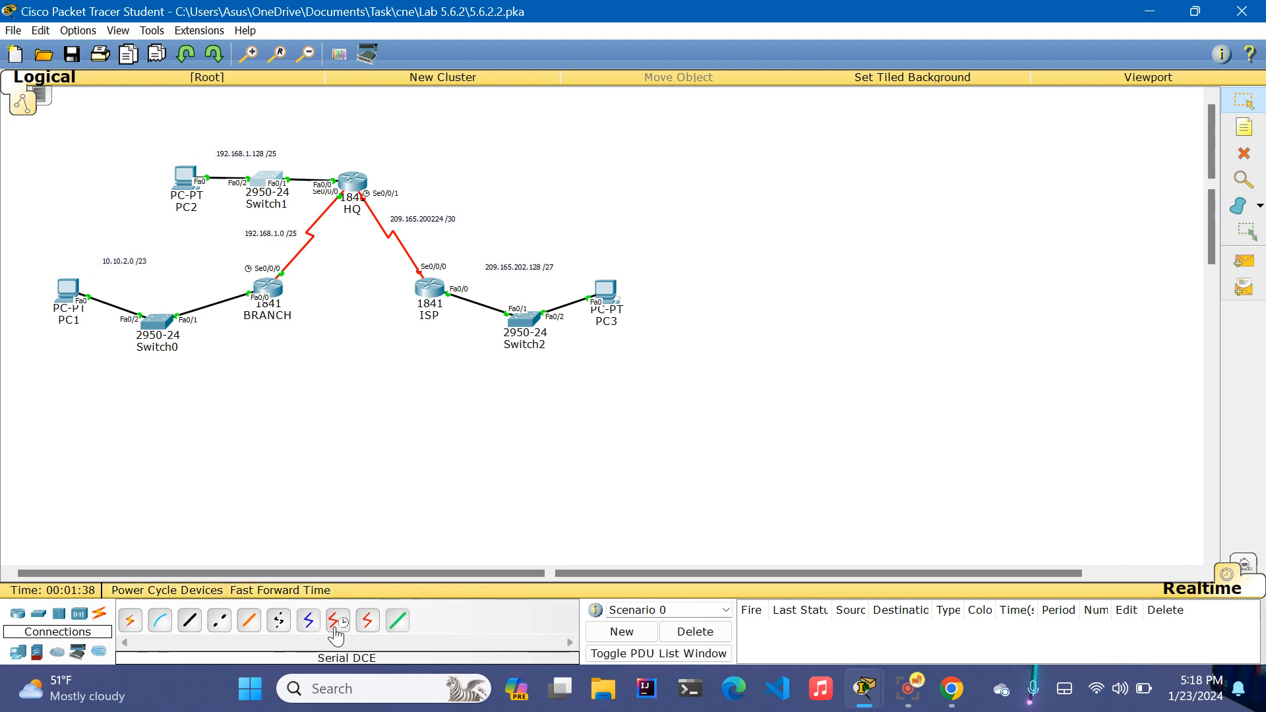
click(368, 623)
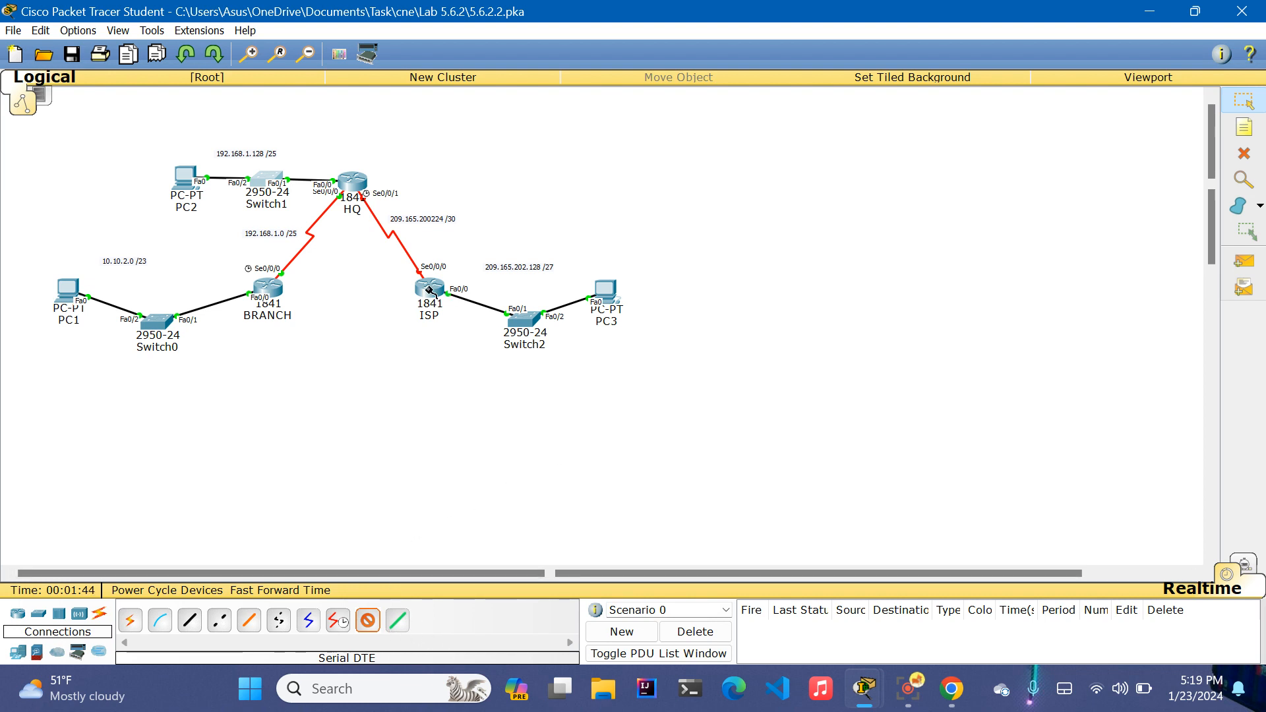
mouse_move(430, 290)
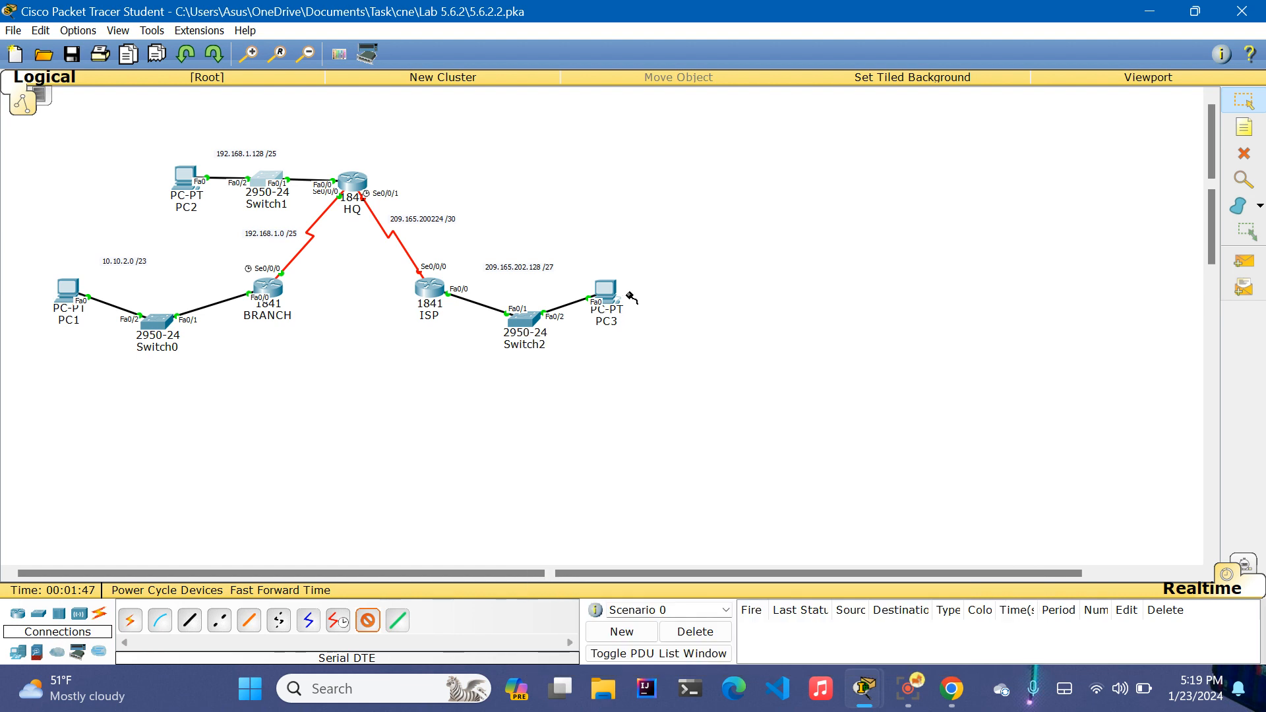
click(190, 621)
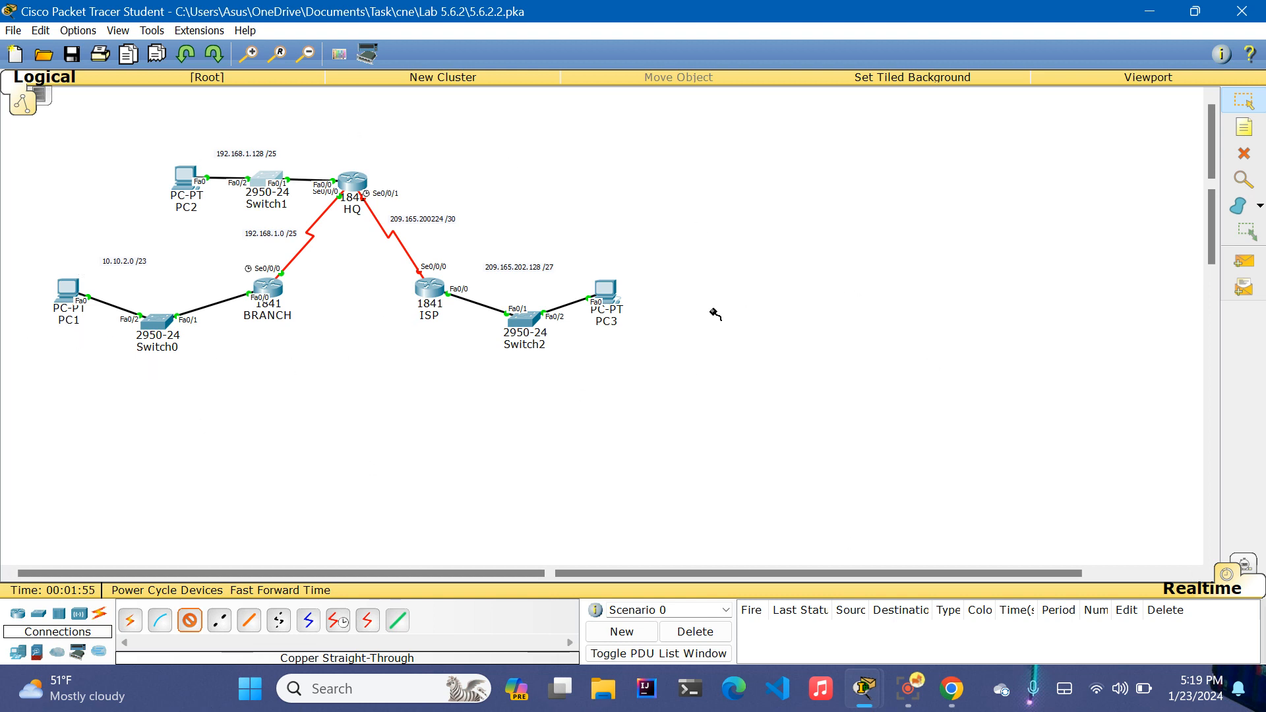
click(1244, 103)
Step: Inspect the HQ router's command line, configuration settings and physical device view, and close its window
click(359, 187)
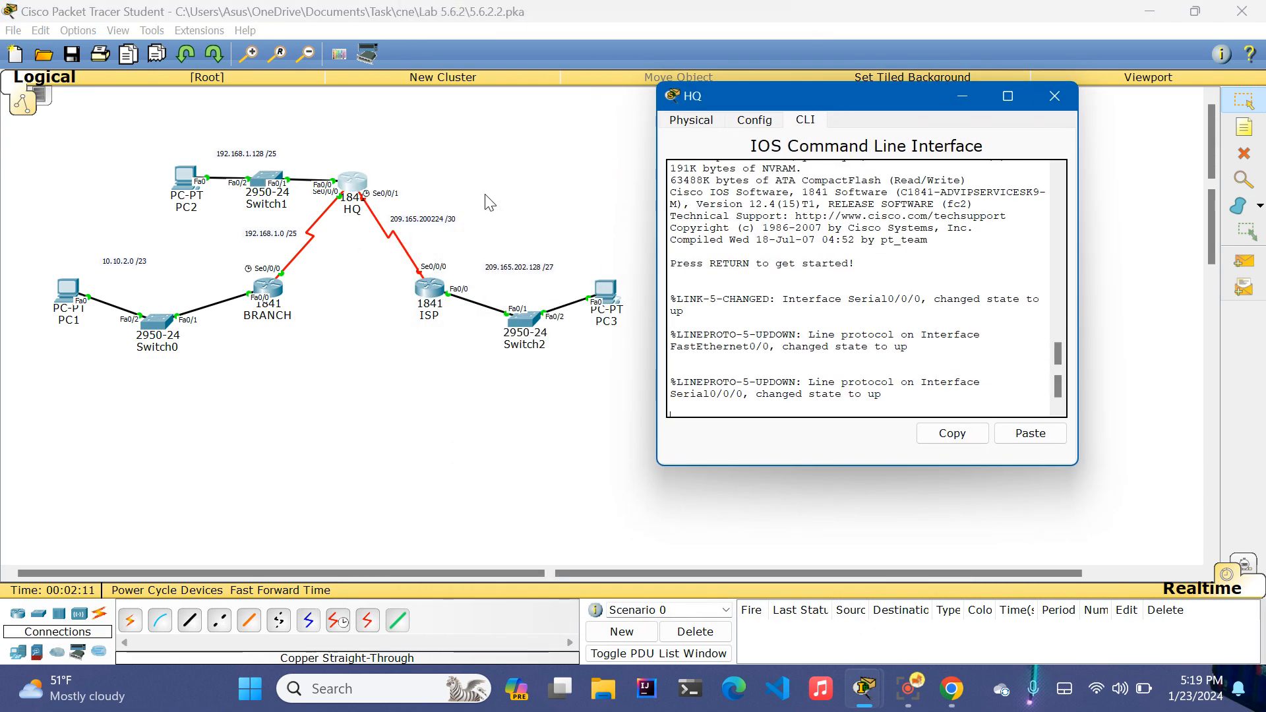
scroll(837, 237, up, 13)
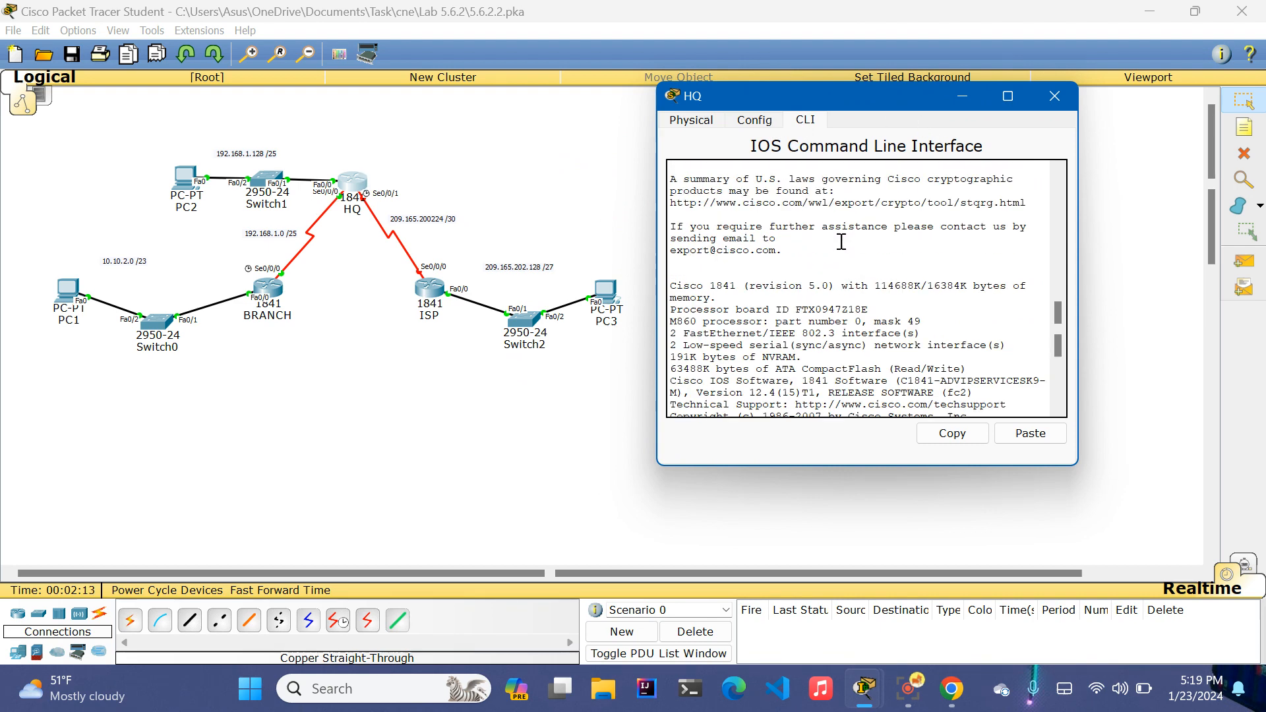
scroll(842, 237, down, 13)
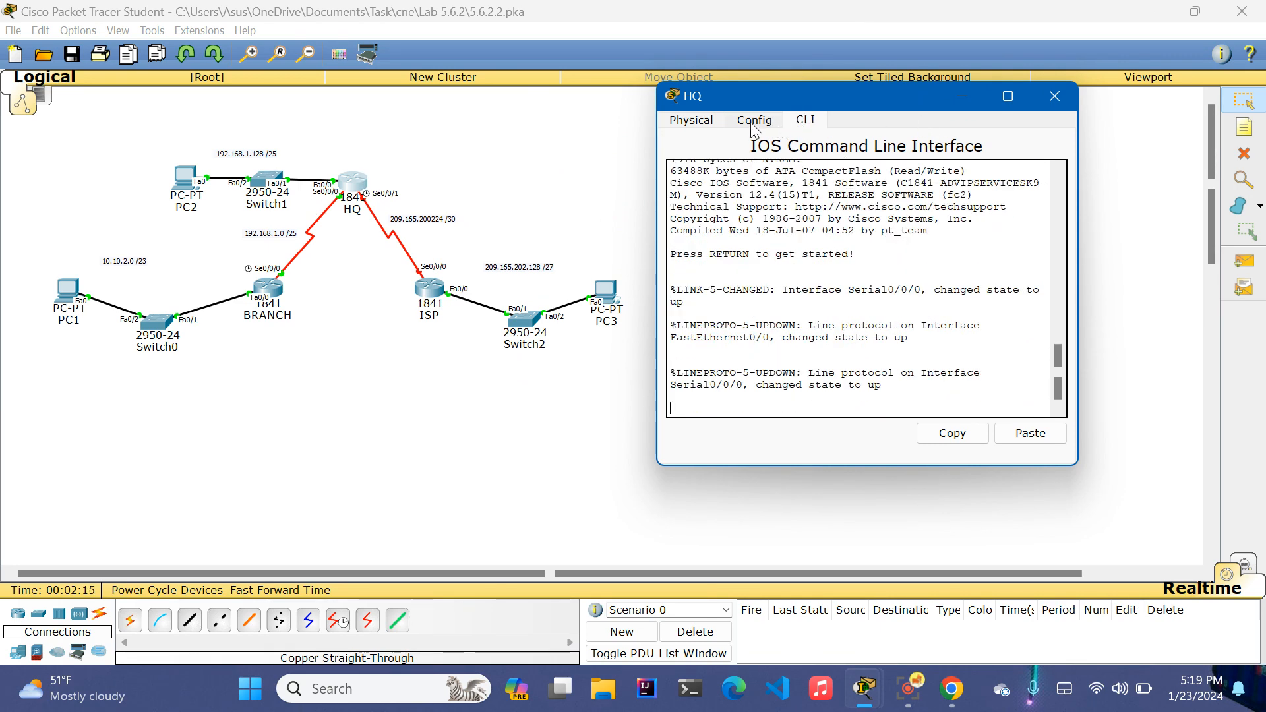
click(757, 397)
key(Return)
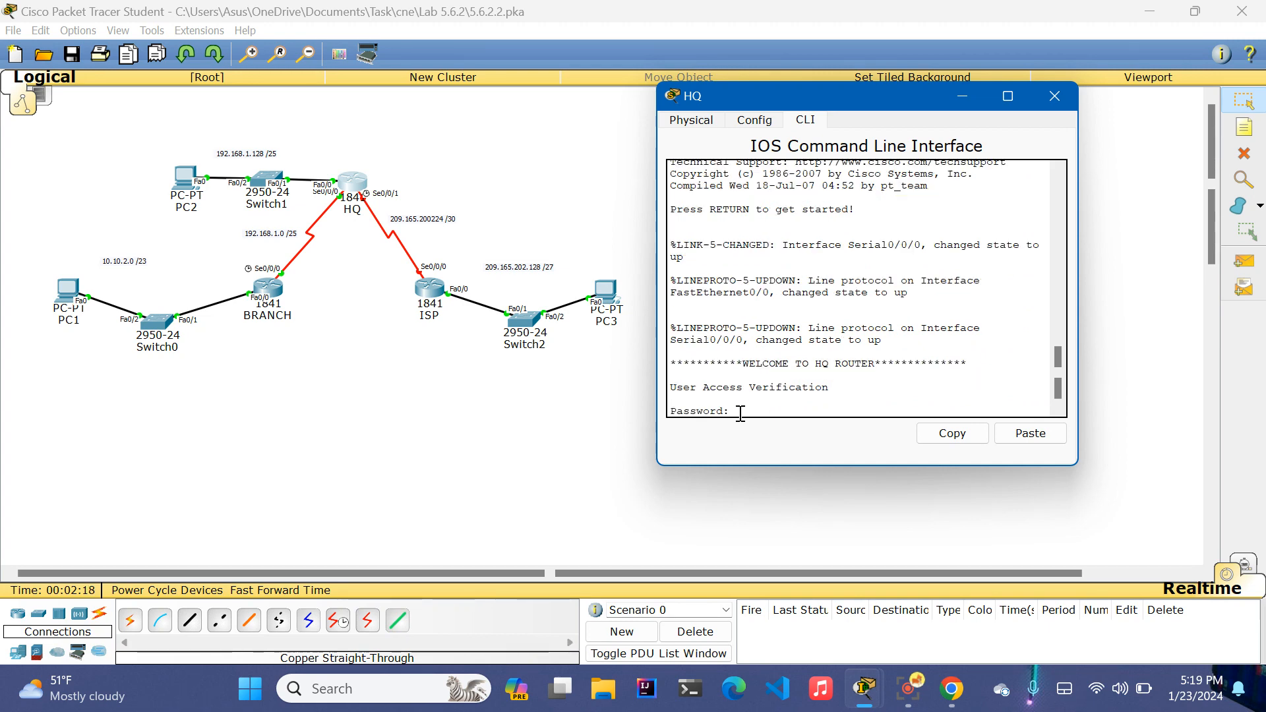
click(758, 123)
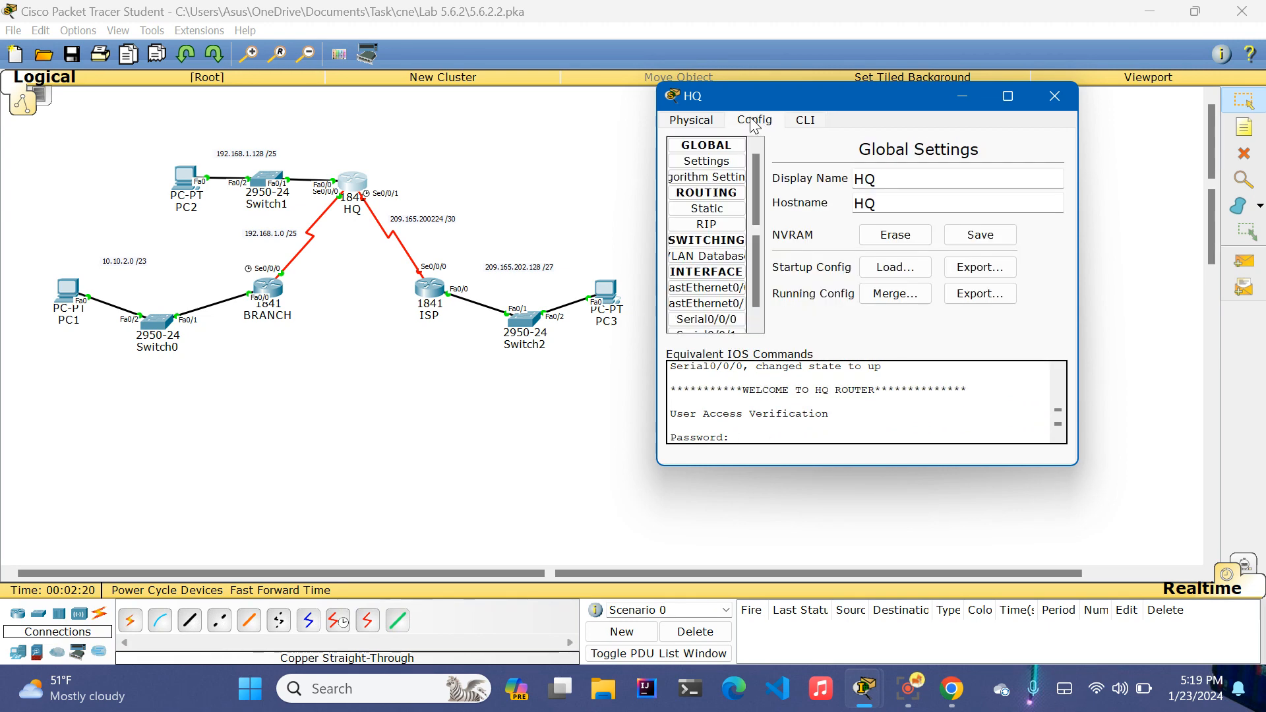
click(692, 121)
click(754, 121)
click(708, 122)
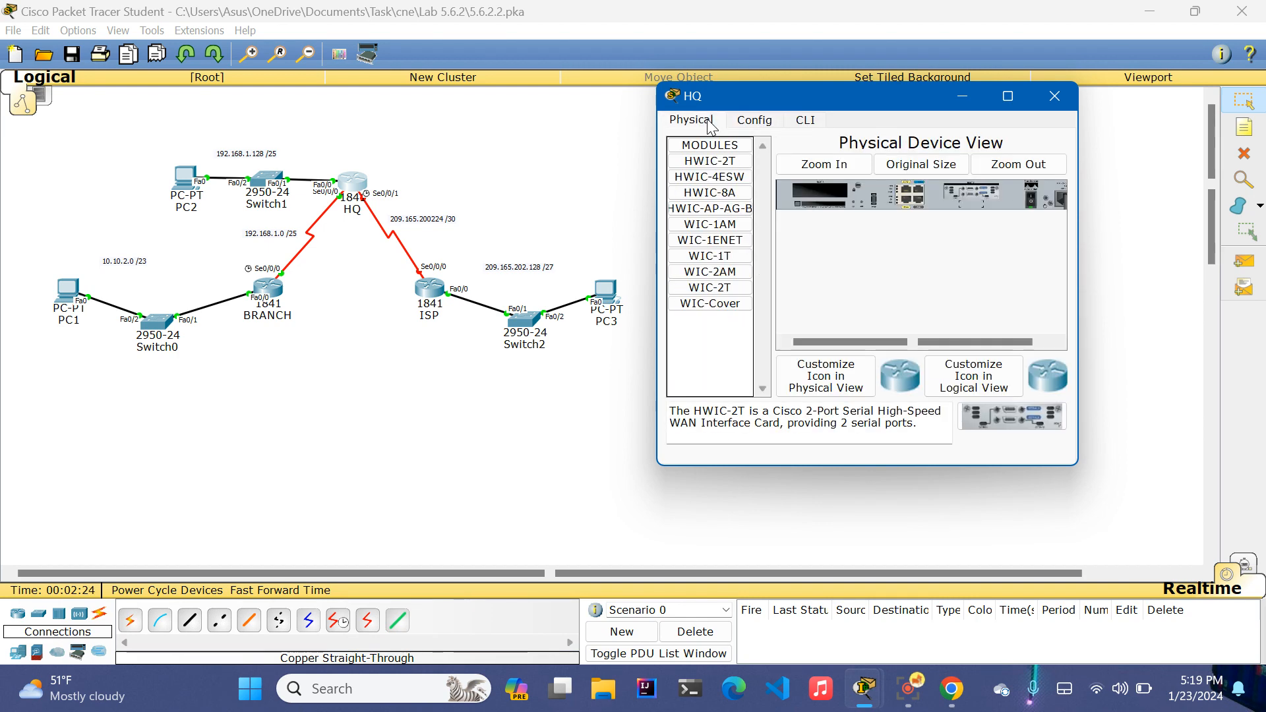
click(813, 126)
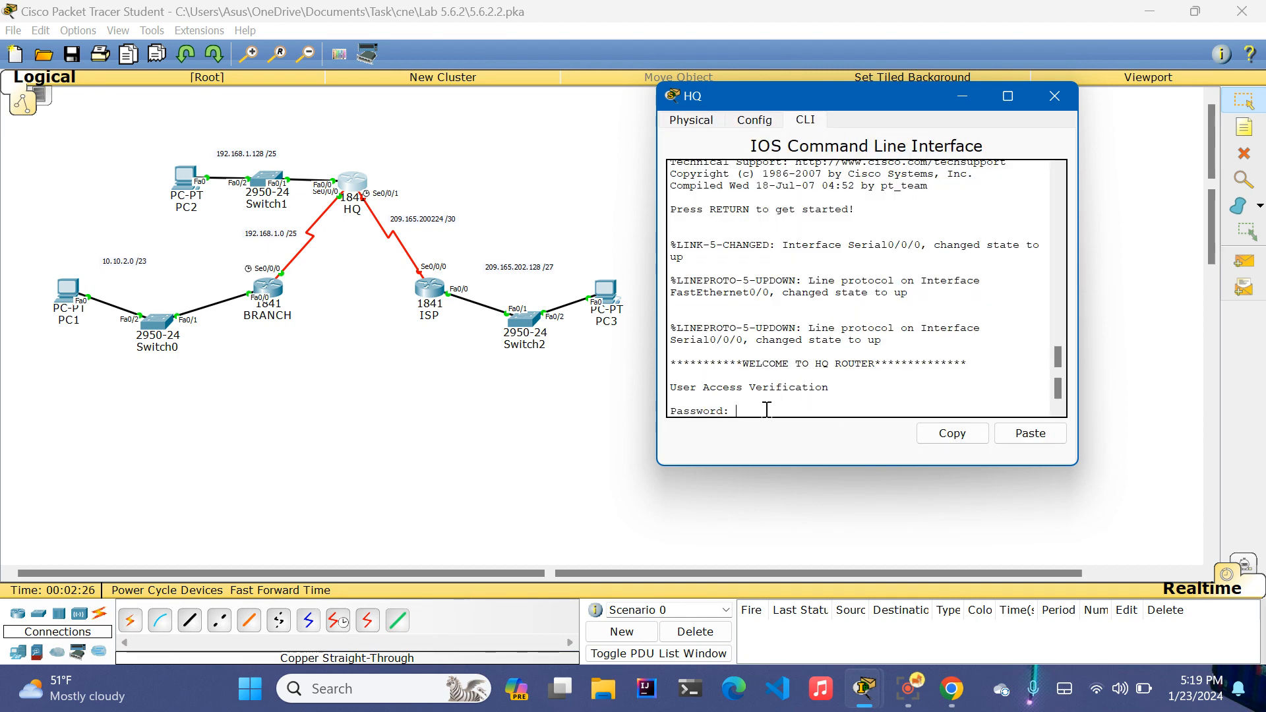
click(1075, 95)
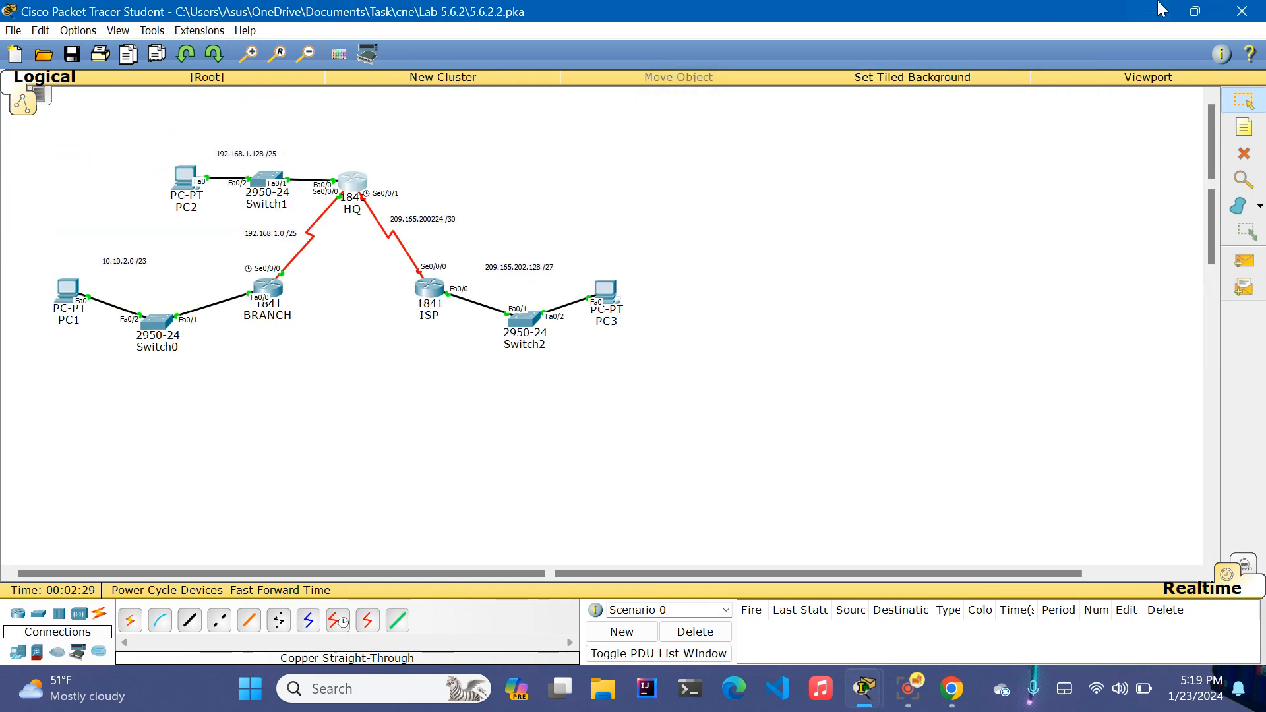
Step: Minimize the current lab and launch a second Cisco Packet Tracer Student instance from the desktop
click(1160, 8)
mouse_move(860, 707)
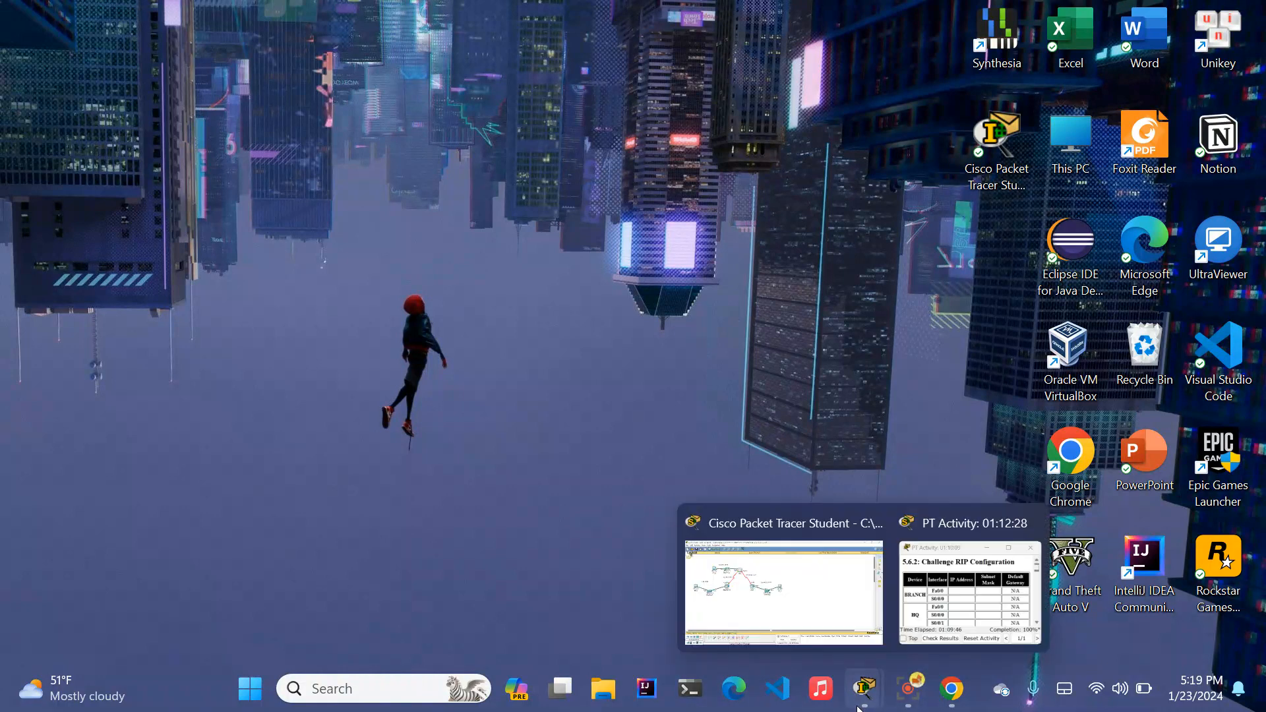
double_click(1002, 140)
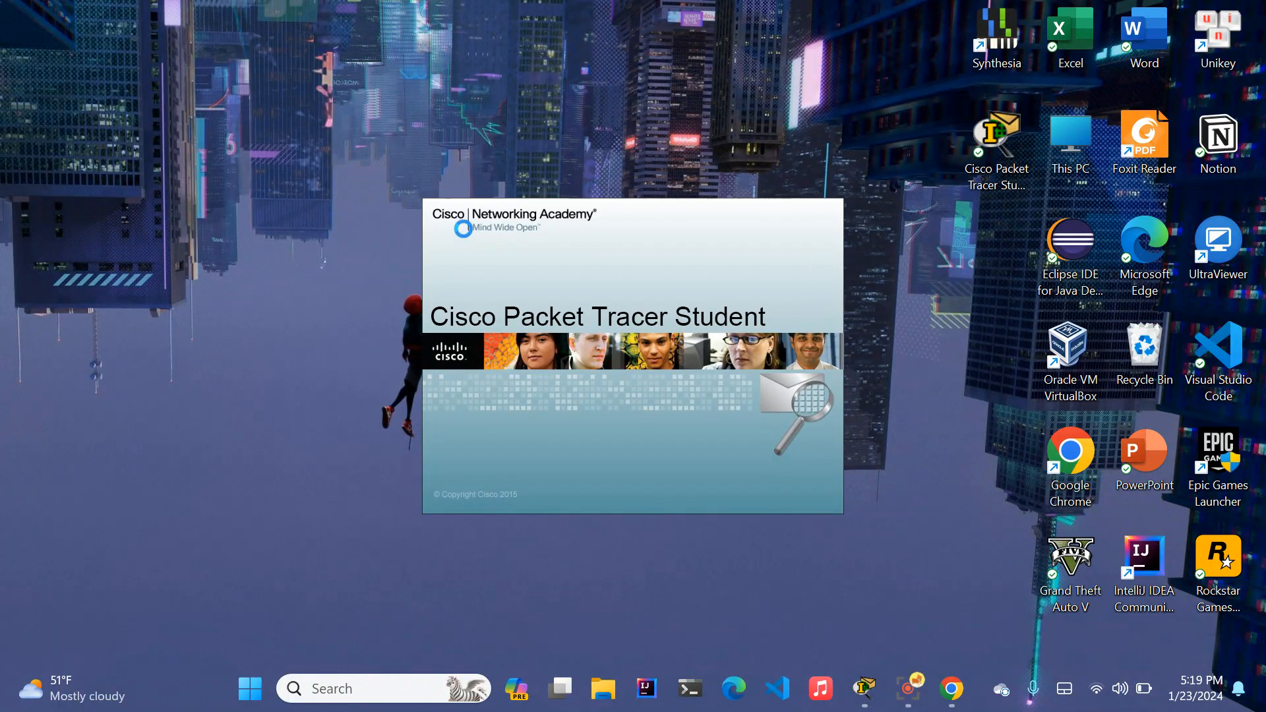
Step: Open homework.pkt from Documents > Task > cne > Lab 5.6.2 and maximize the program window
click(378, 166)
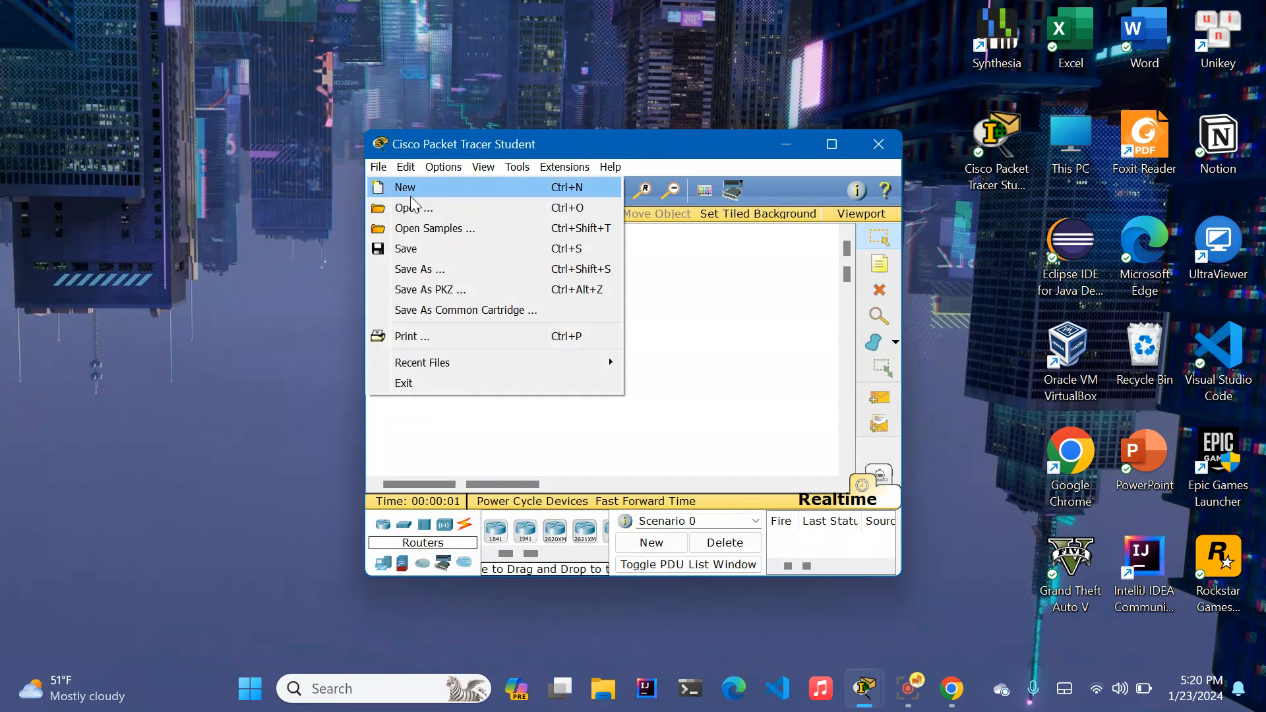
click(438, 208)
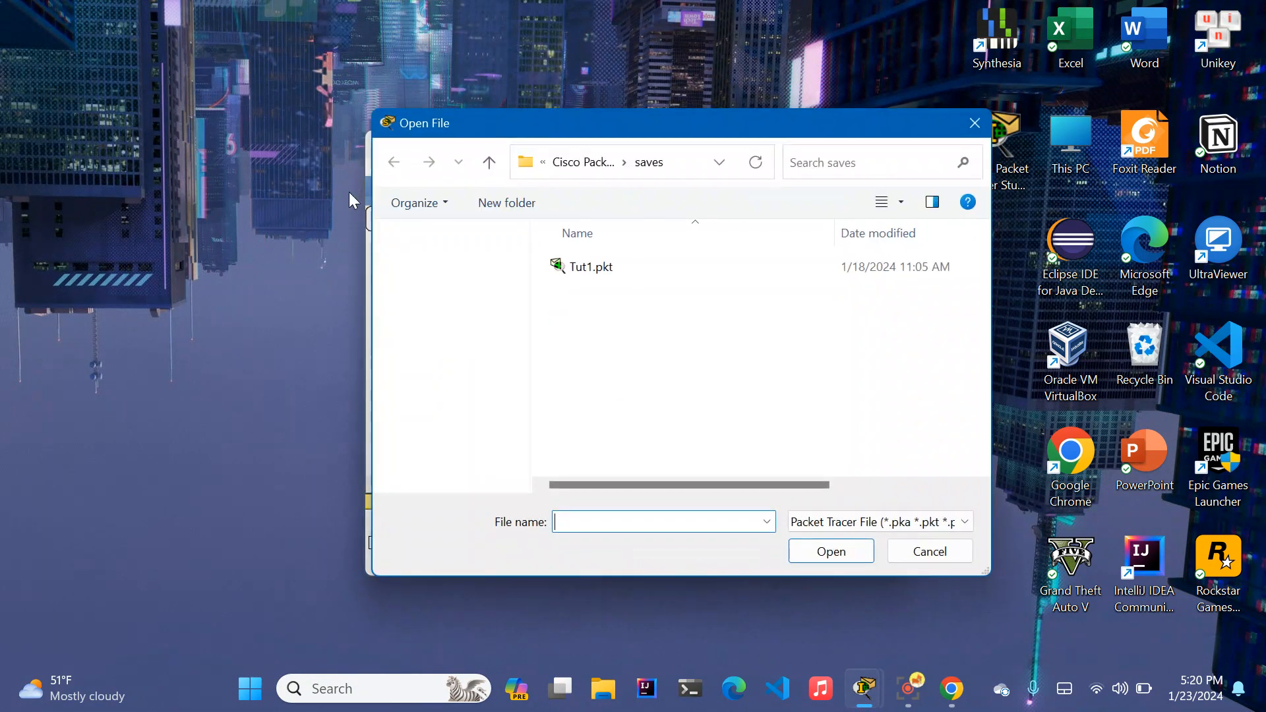
click(458, 433)
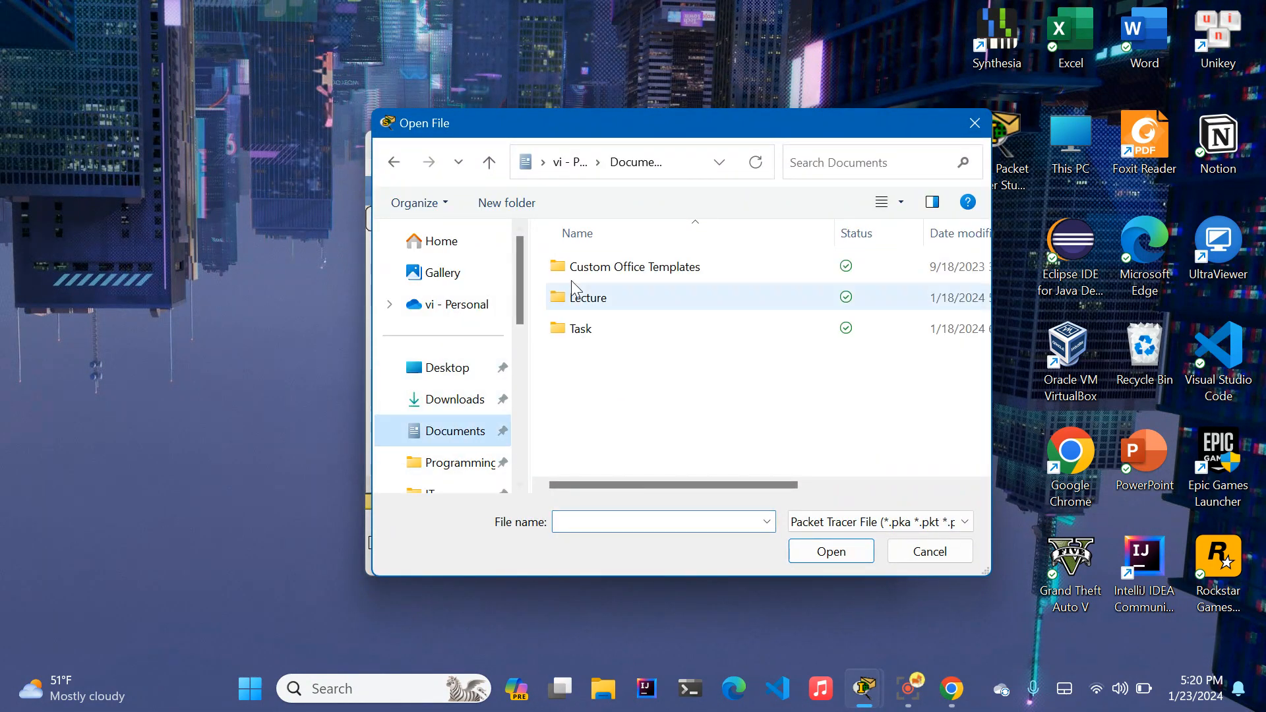
double_click(607, 333)
double_click(607, 262)
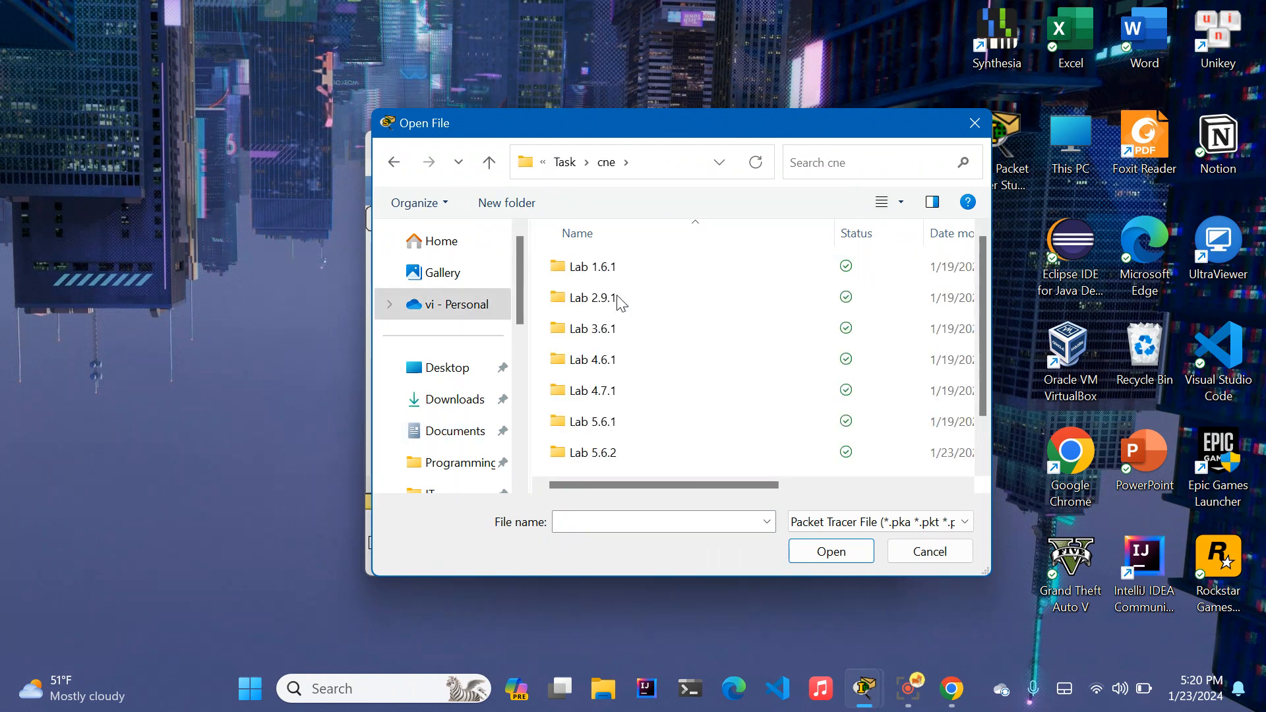
scroll(646, 443, down, 1)
click(667, 408)
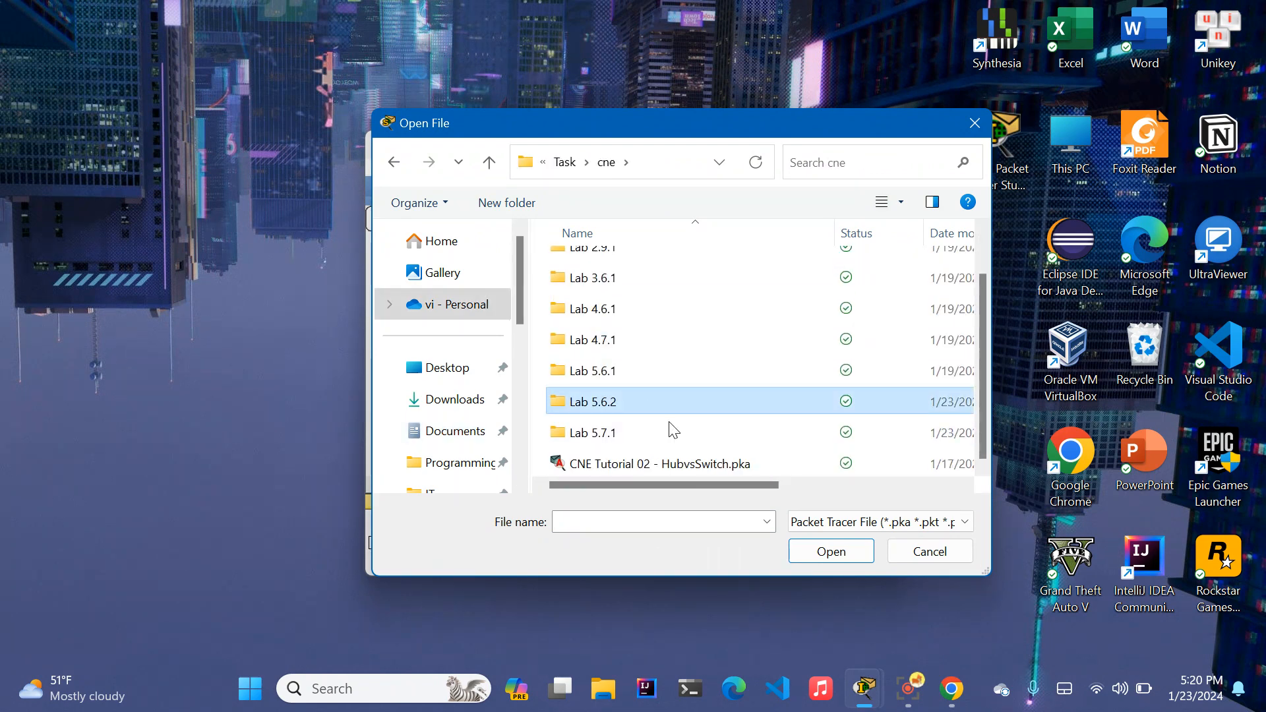
double_click(725, 400)
double_click(658, 303)
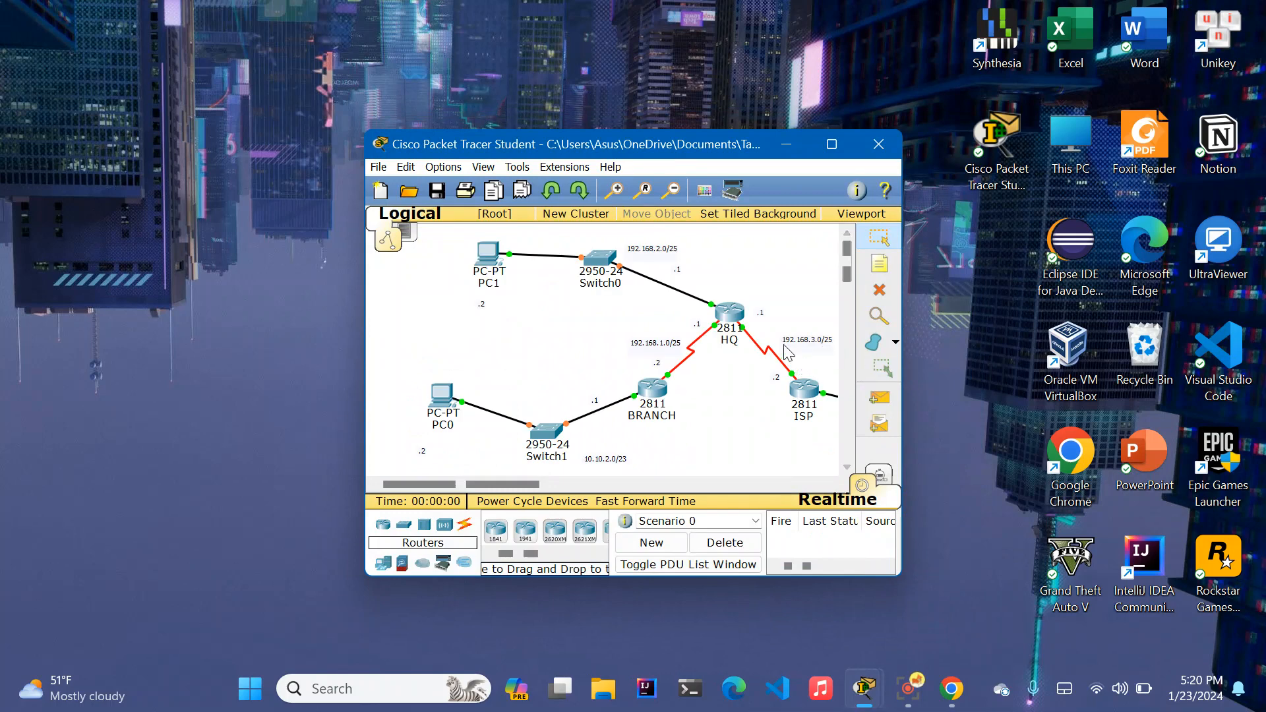
click(831, 143)
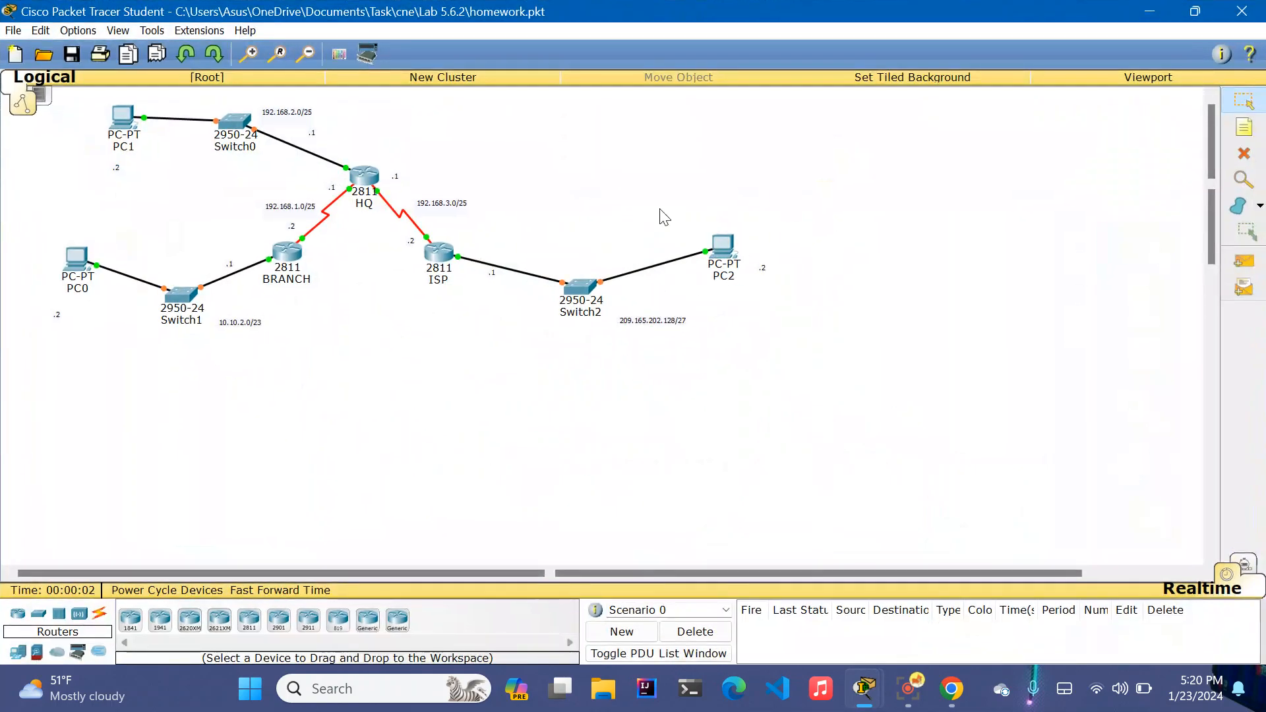
Step: Enter global configuration mode on the HQ router's command line with en and conf t, and put its window away
click(362, 178)
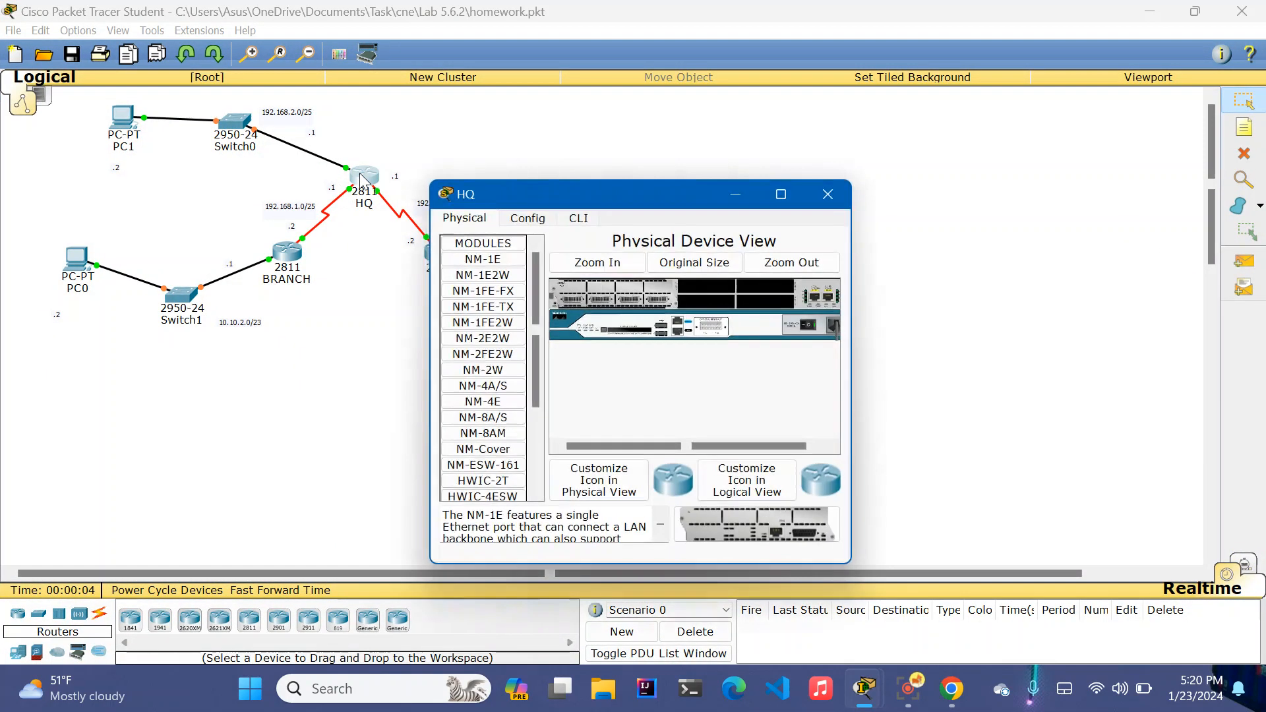
click(576, 218)
drag(629, 192, 831, 96)
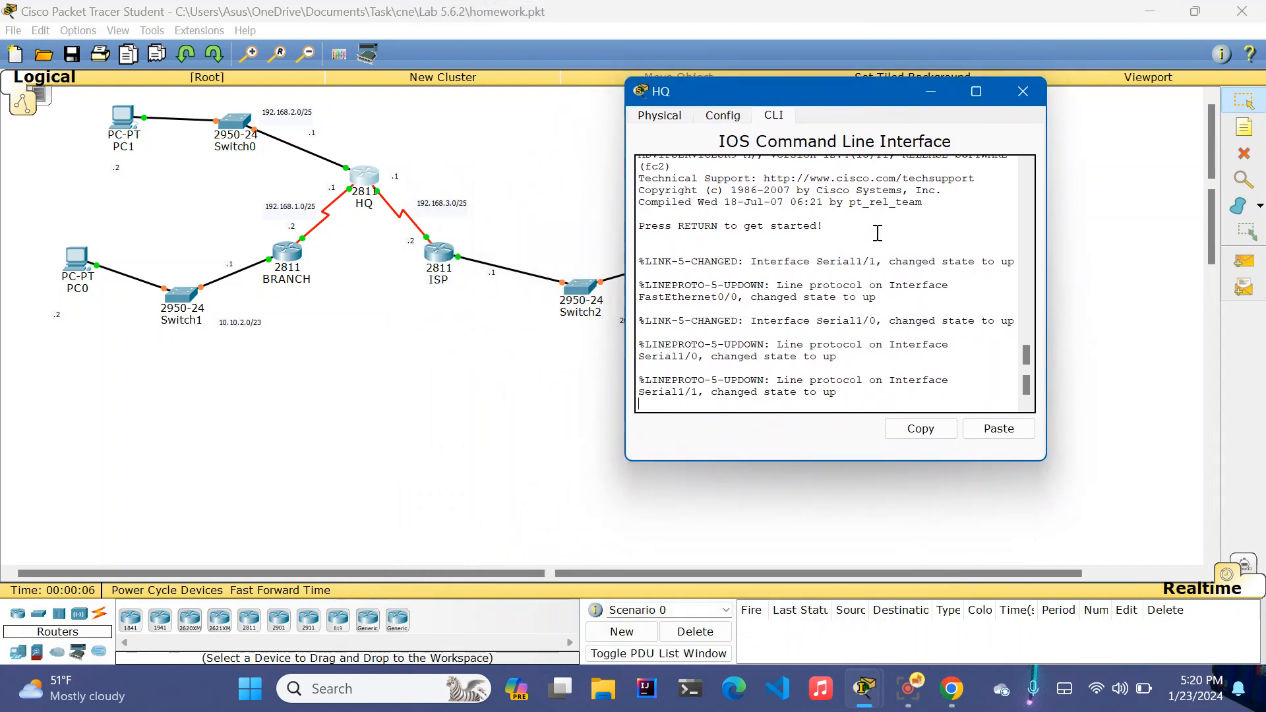
key(Return)
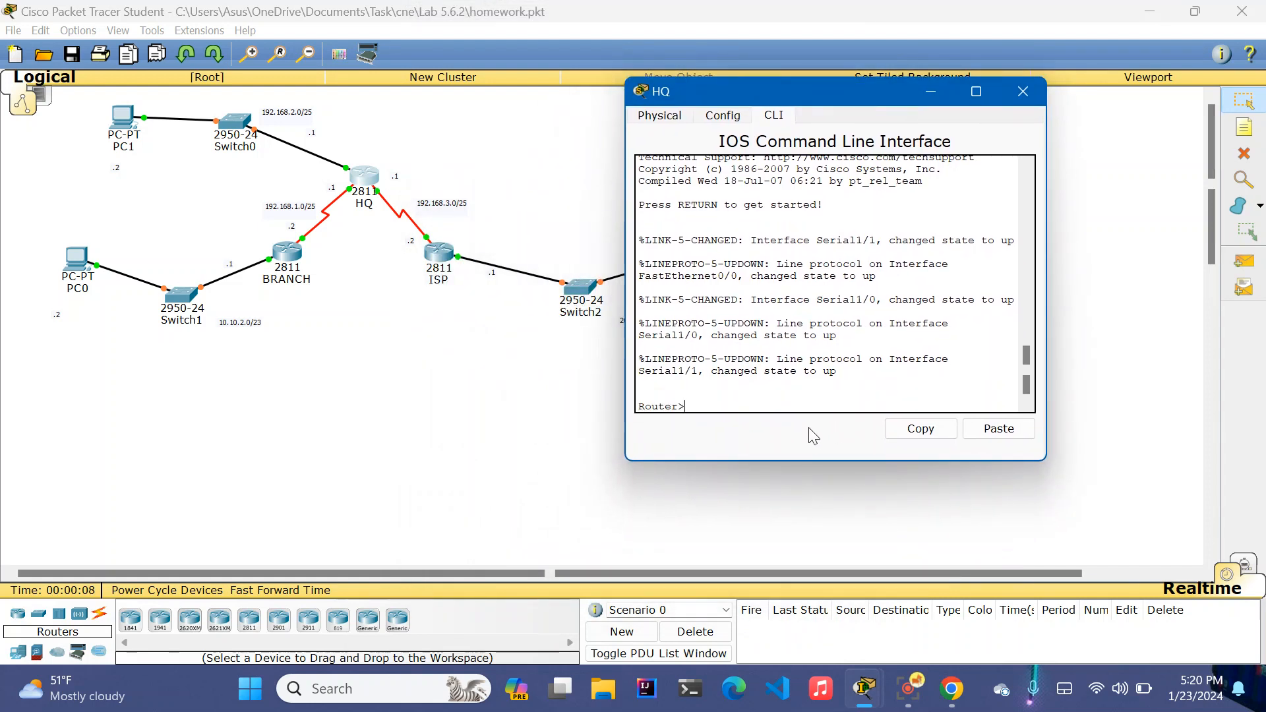
text(en)
key(Return)
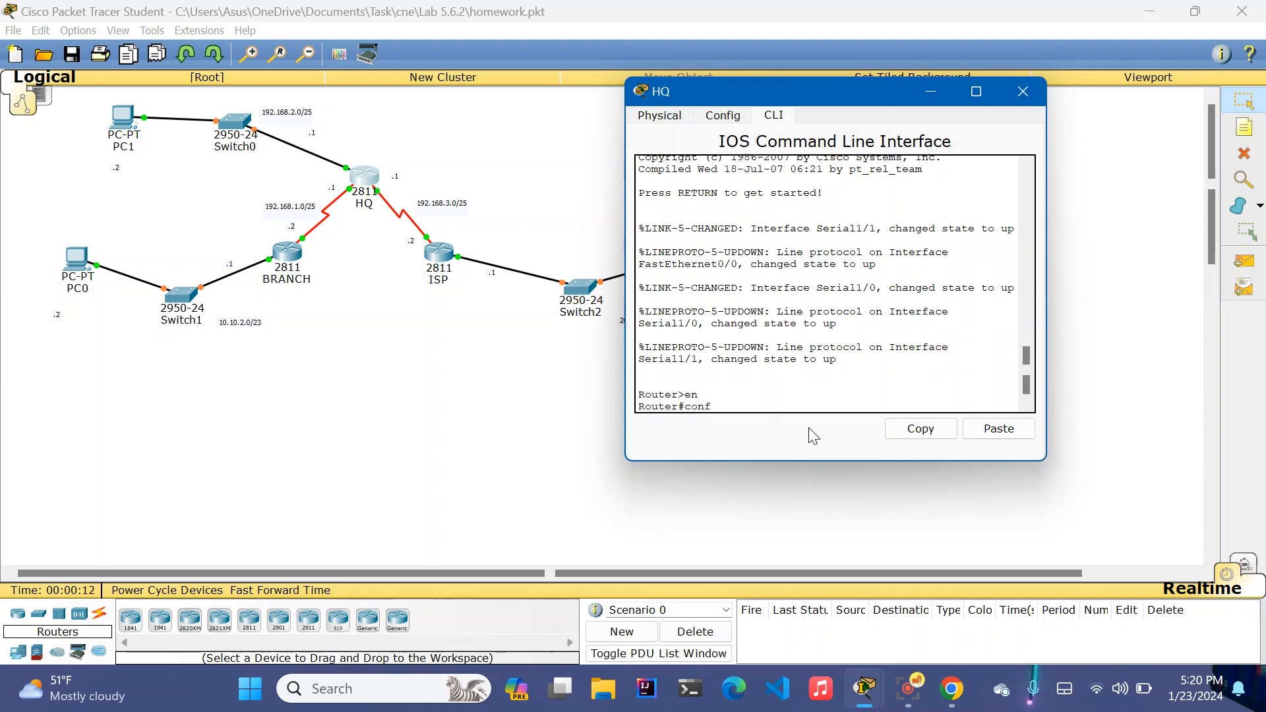
text(conf t)
key(Return)
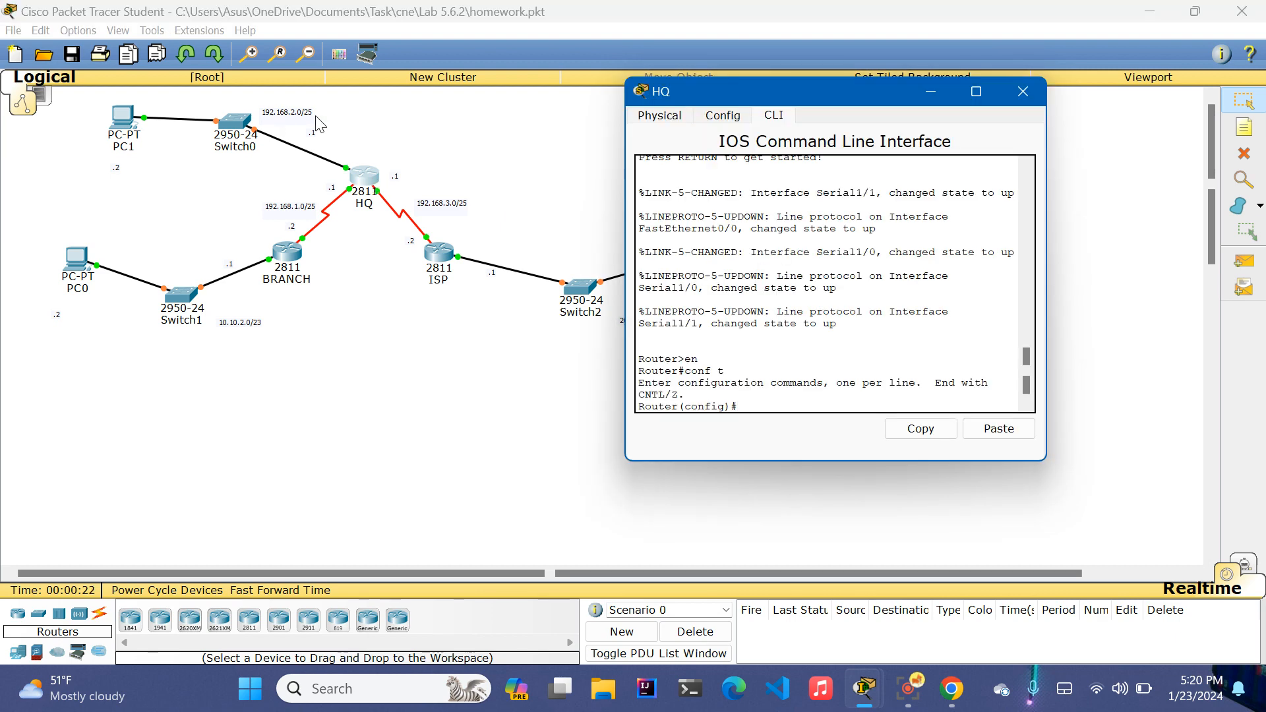
click(921, 89)
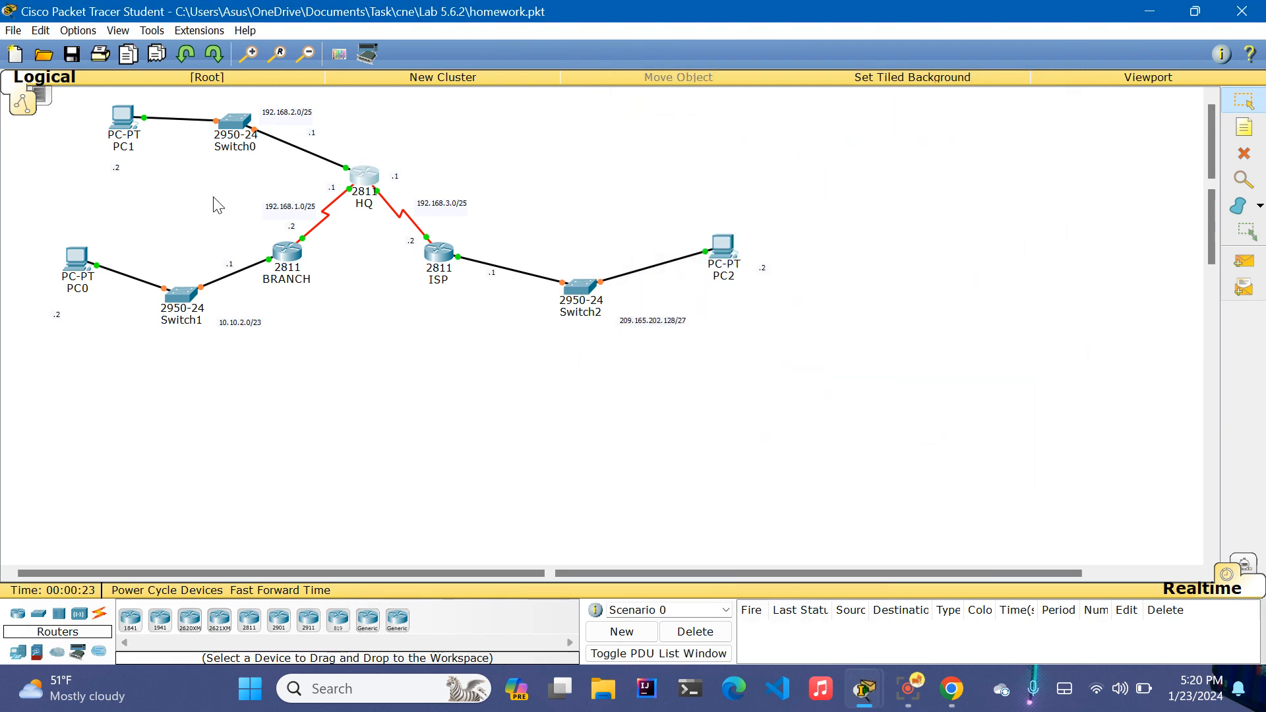
Step: Enable Always Show Port Labels in the interface preferences and close the preferences
click(81, 31)
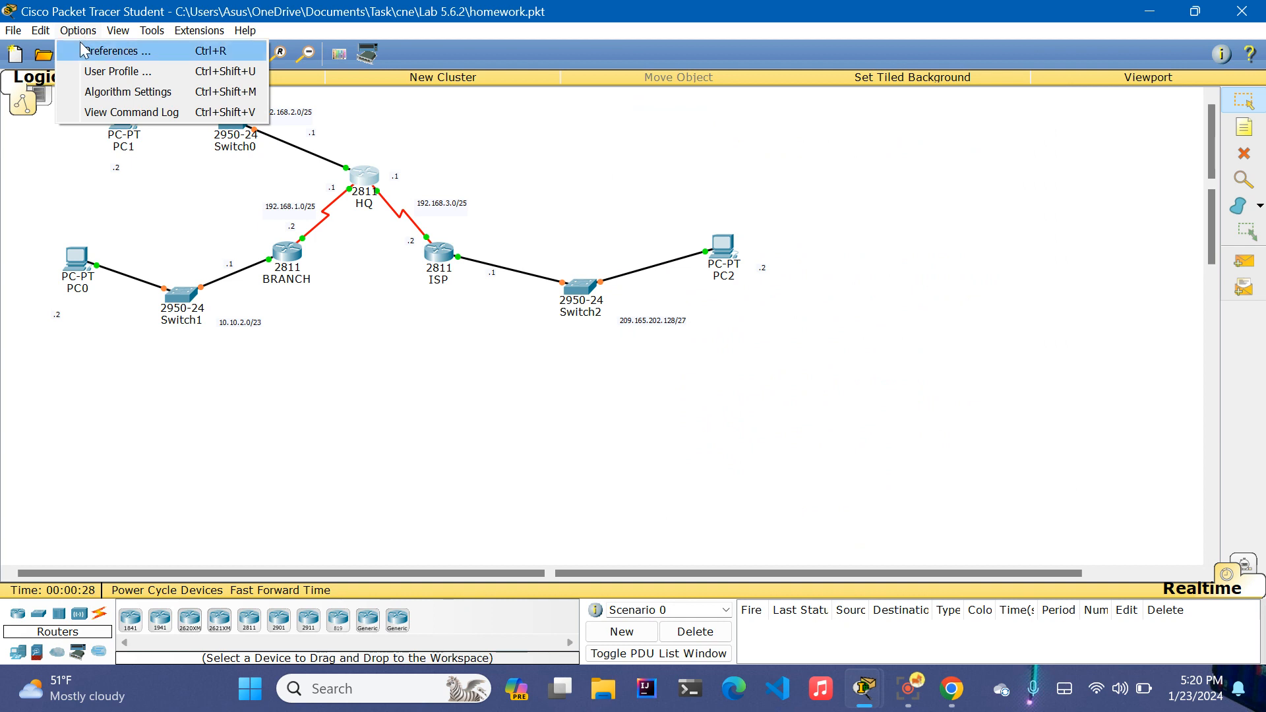
click(84, 50)
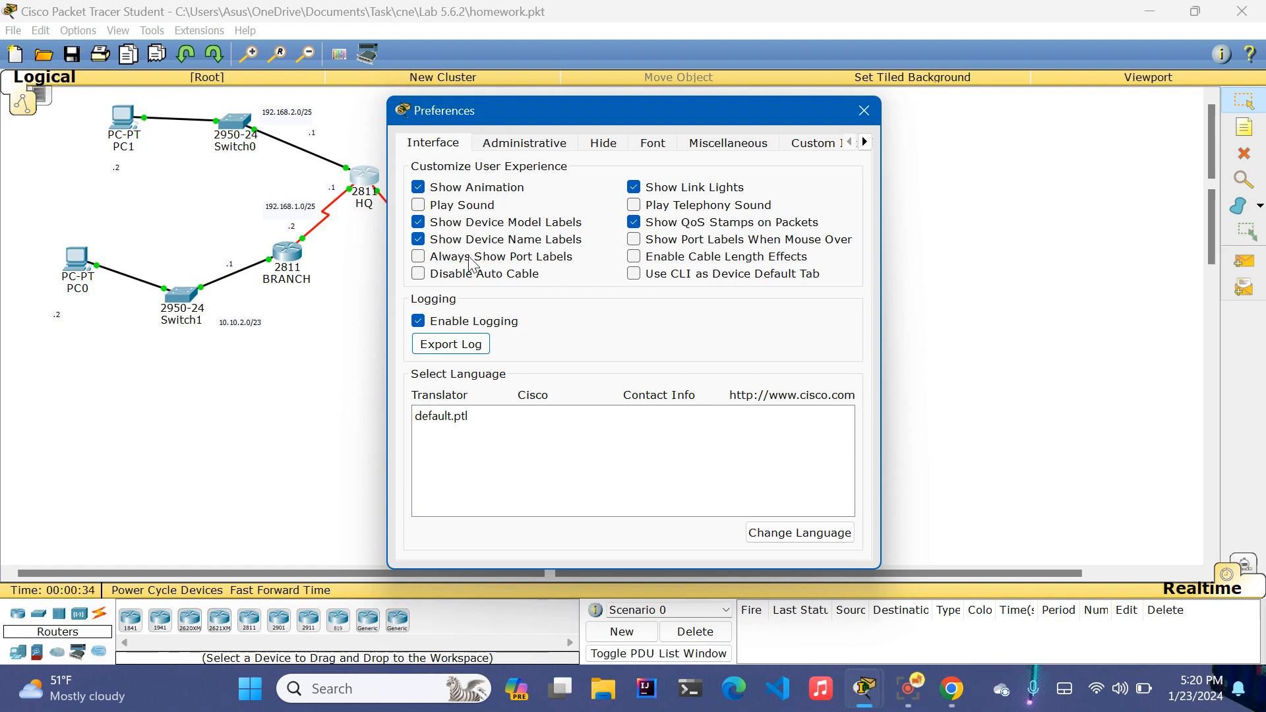
click(418, 256)
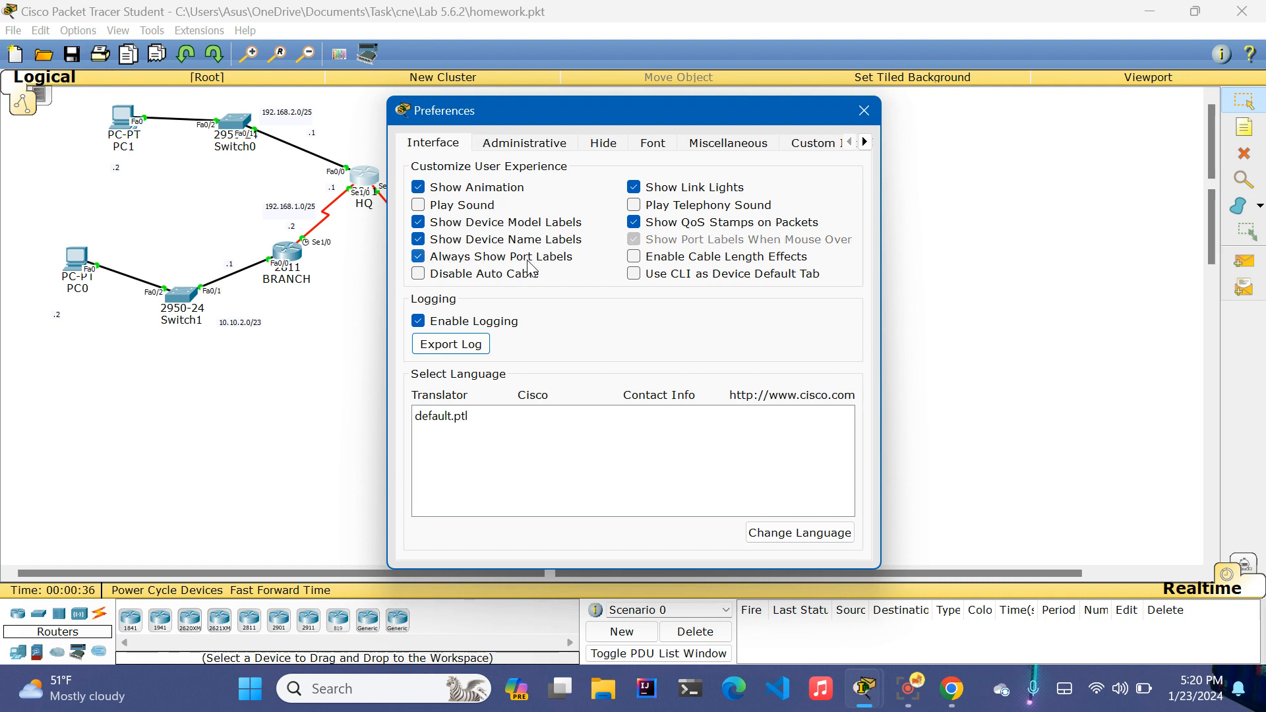
click(864, 110)
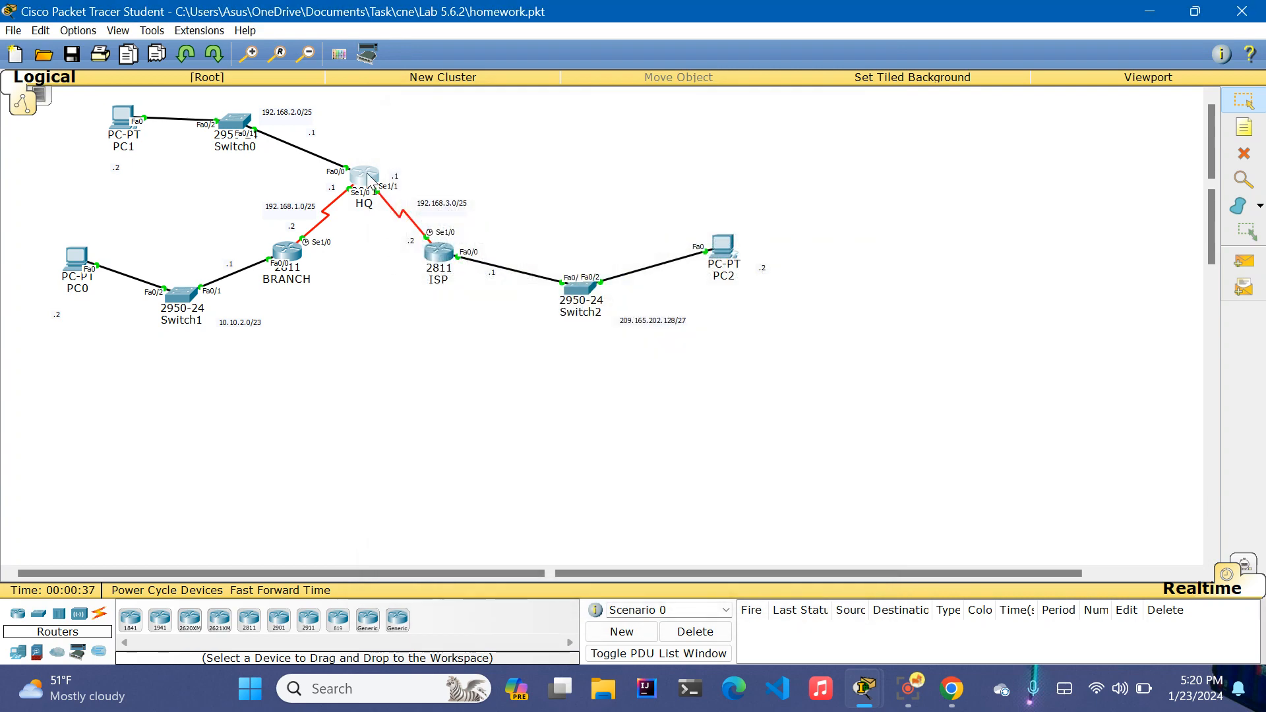
Step: Move the HQ router slightly down in the topology and reopen its command line
drag(366, 172, 373, 201)
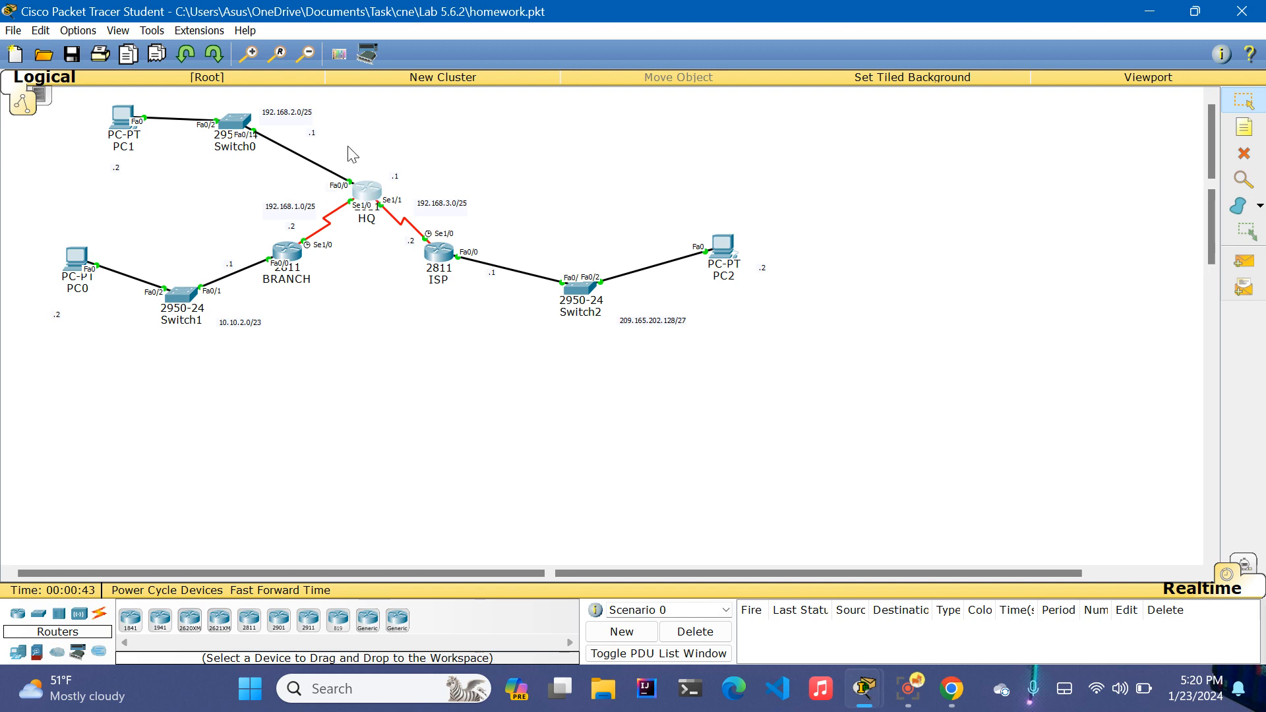
mouse_move(865, 695)
click(365, 190)
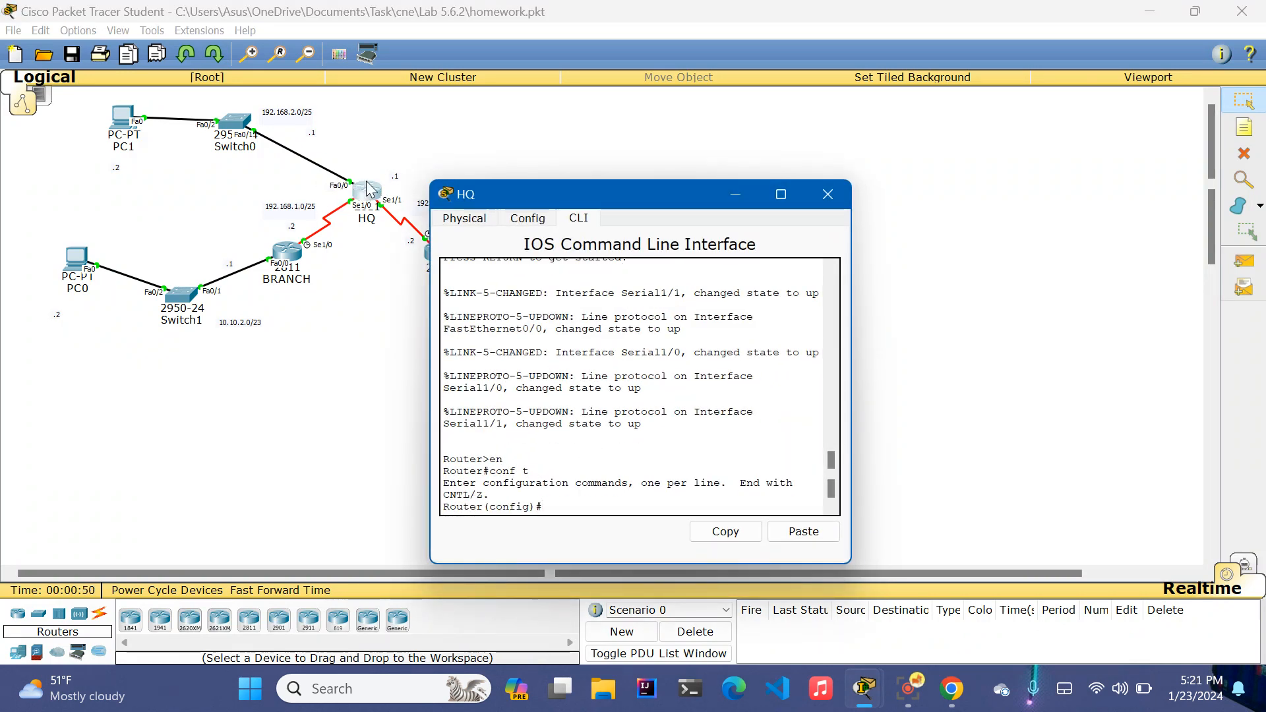
Step: Enter interface configuration for fa0/0 on the HQ router and begin an ip address command
text(inter)
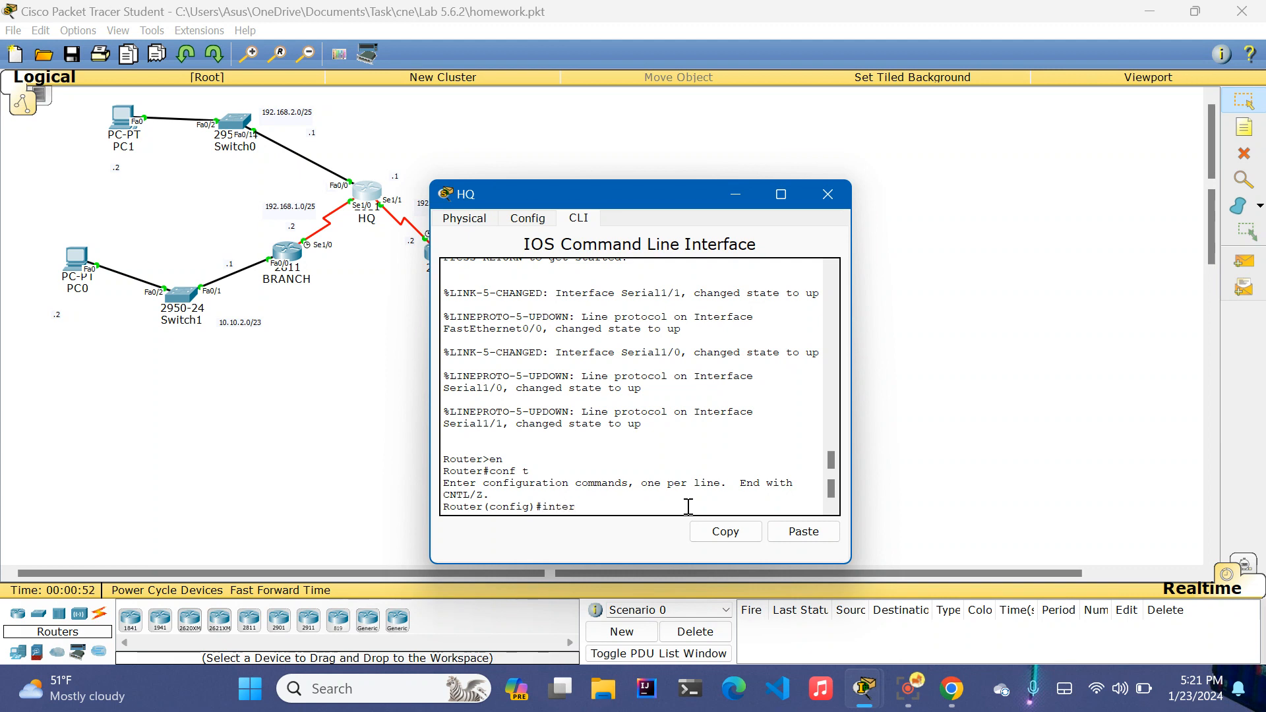
text(face fa0/0)
key(Return)
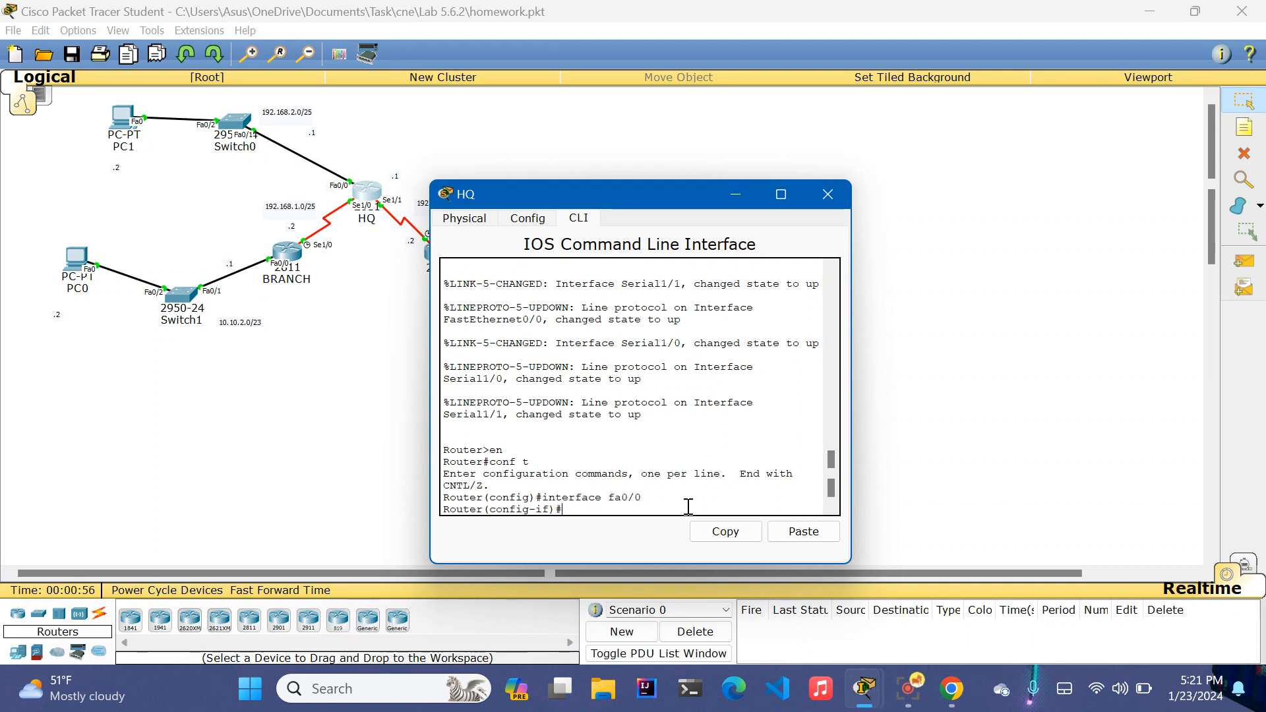
text(ip address)
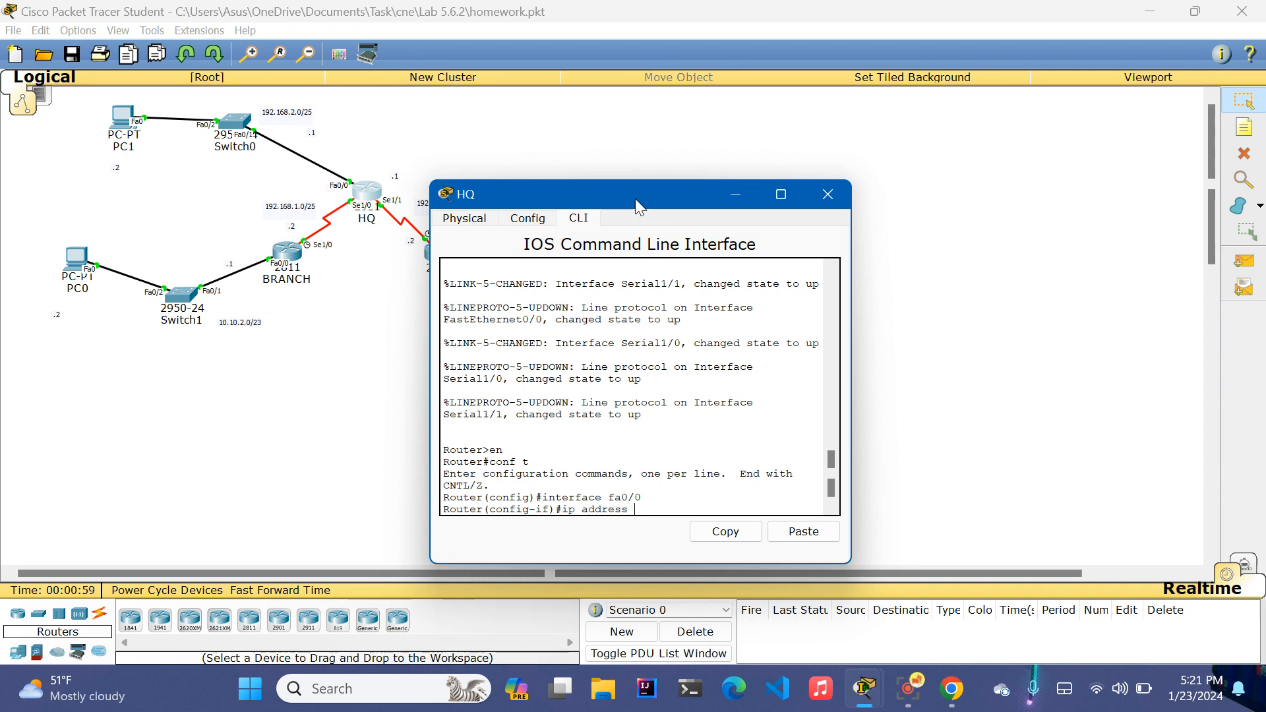
Step: Move the 192.168.2.0/25 label closer to the Switch0–HQ link and bring HQ's command line back beside the topology
drag(636, 197, 842, 136)
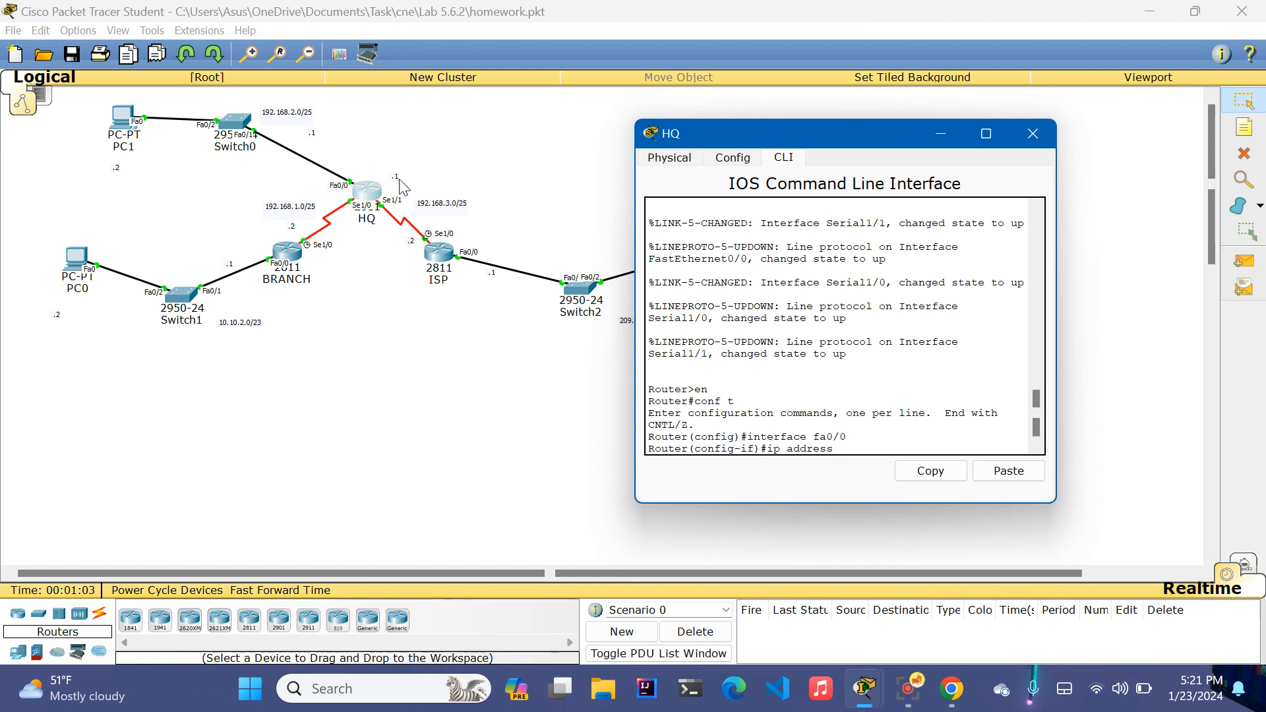
drag(296, 113, 360, 145)
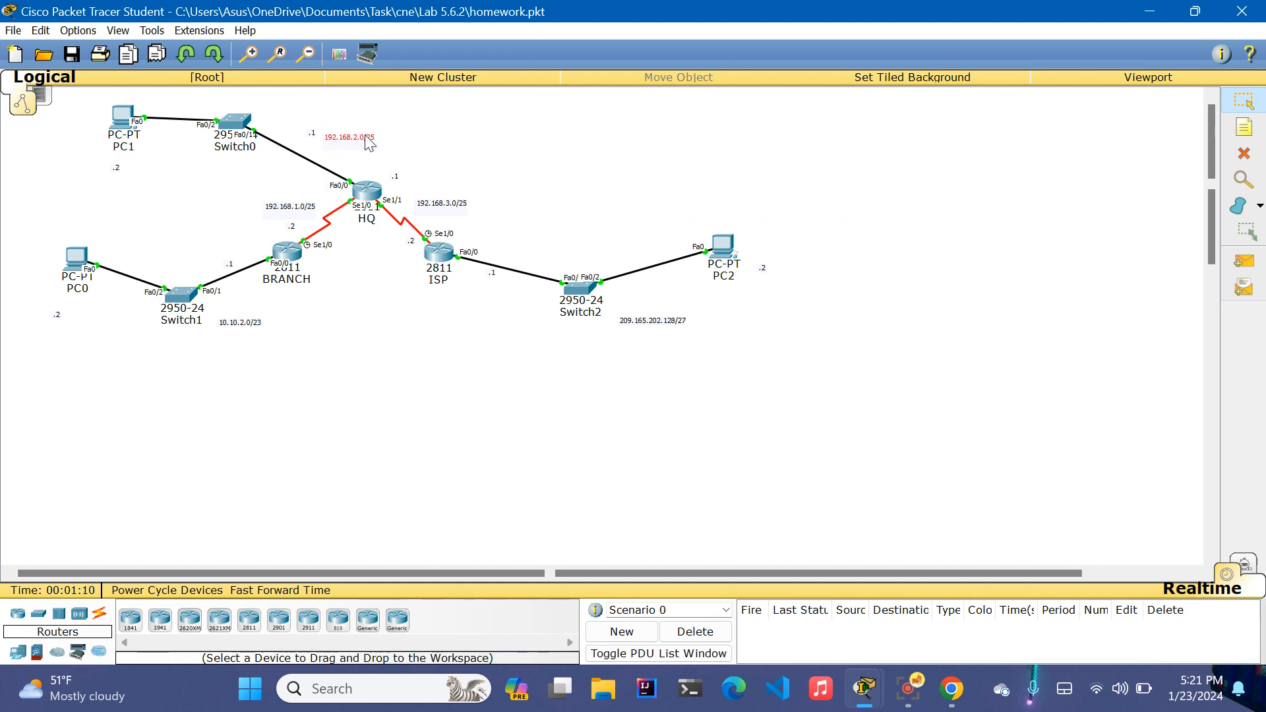
mouse_move(864, 693)
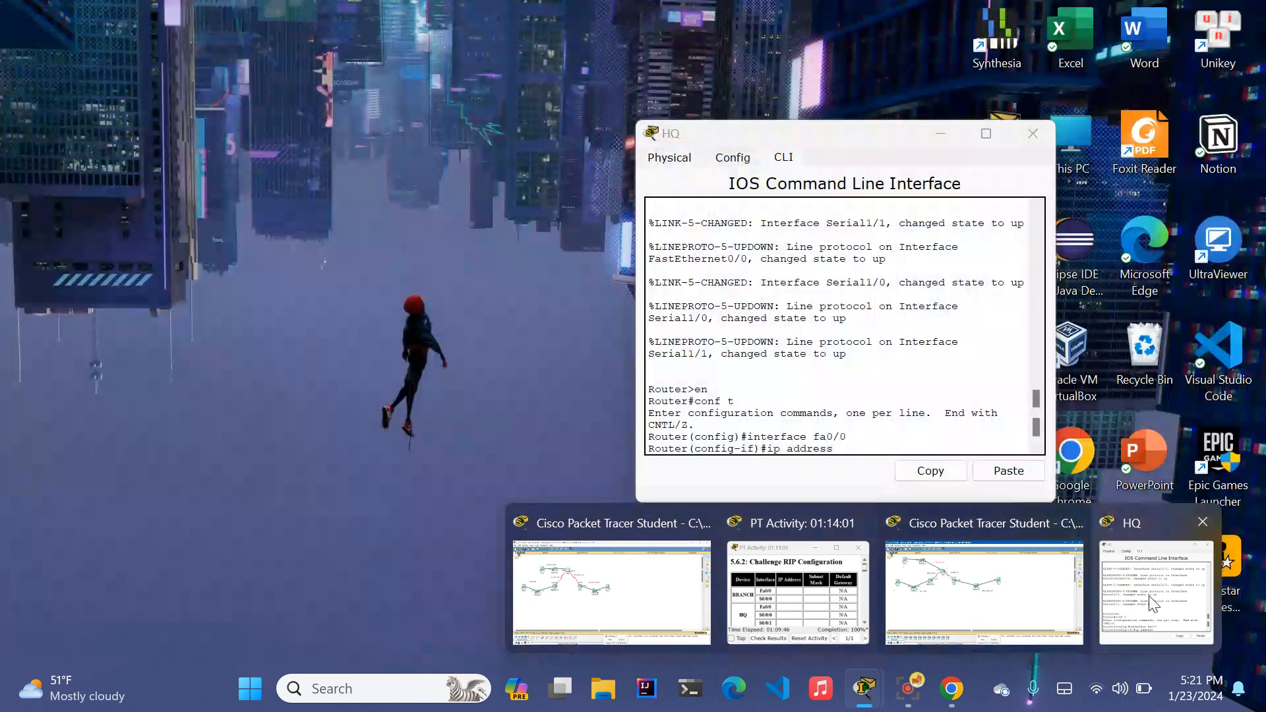
click(1150, 587)
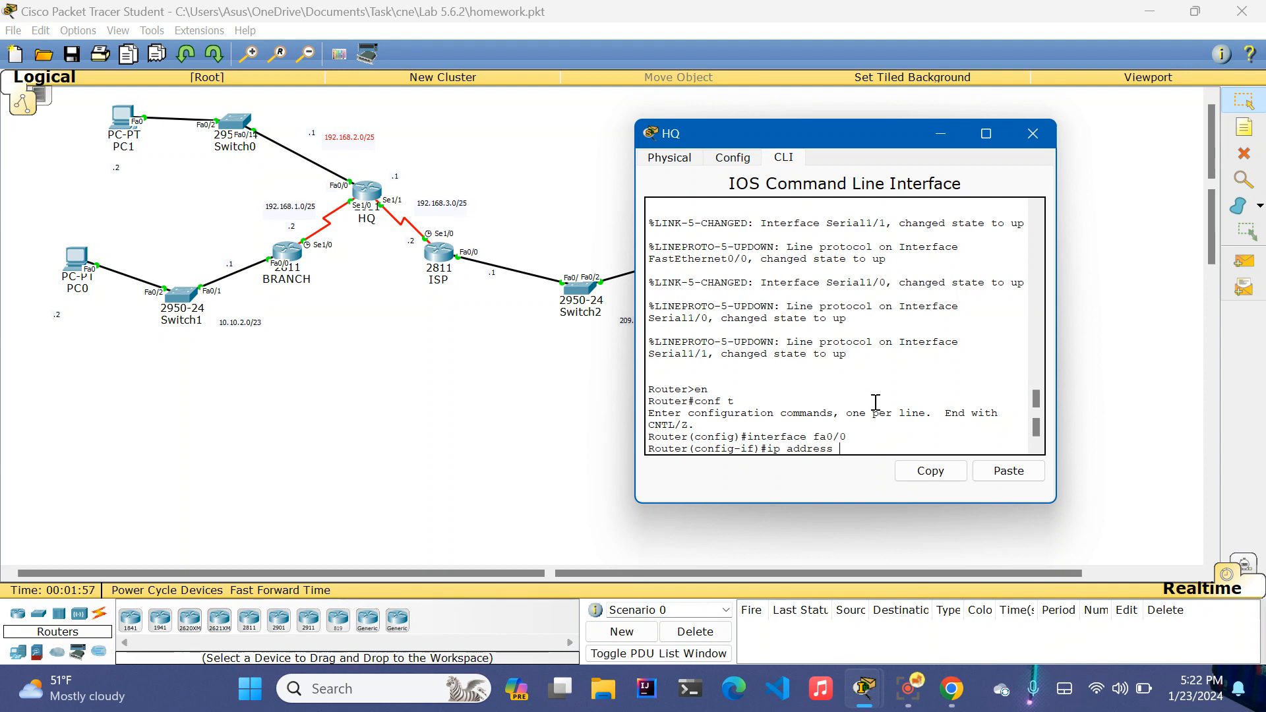
Step: Try to assign 192.168.2.0 with mask 255.255.255.0 to HQ's fa0/0 and enable the interface with no shut
scroll(888, 416, down, 1)
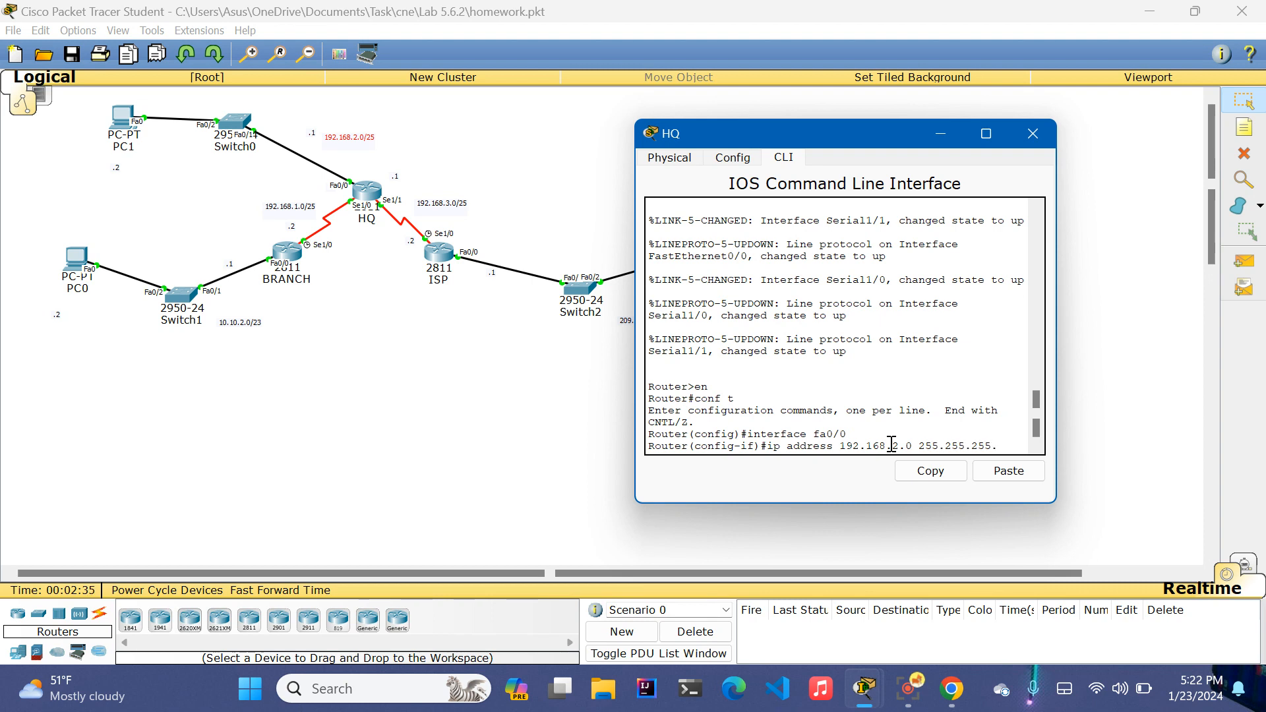
text(0)
key(Return)
text(no)
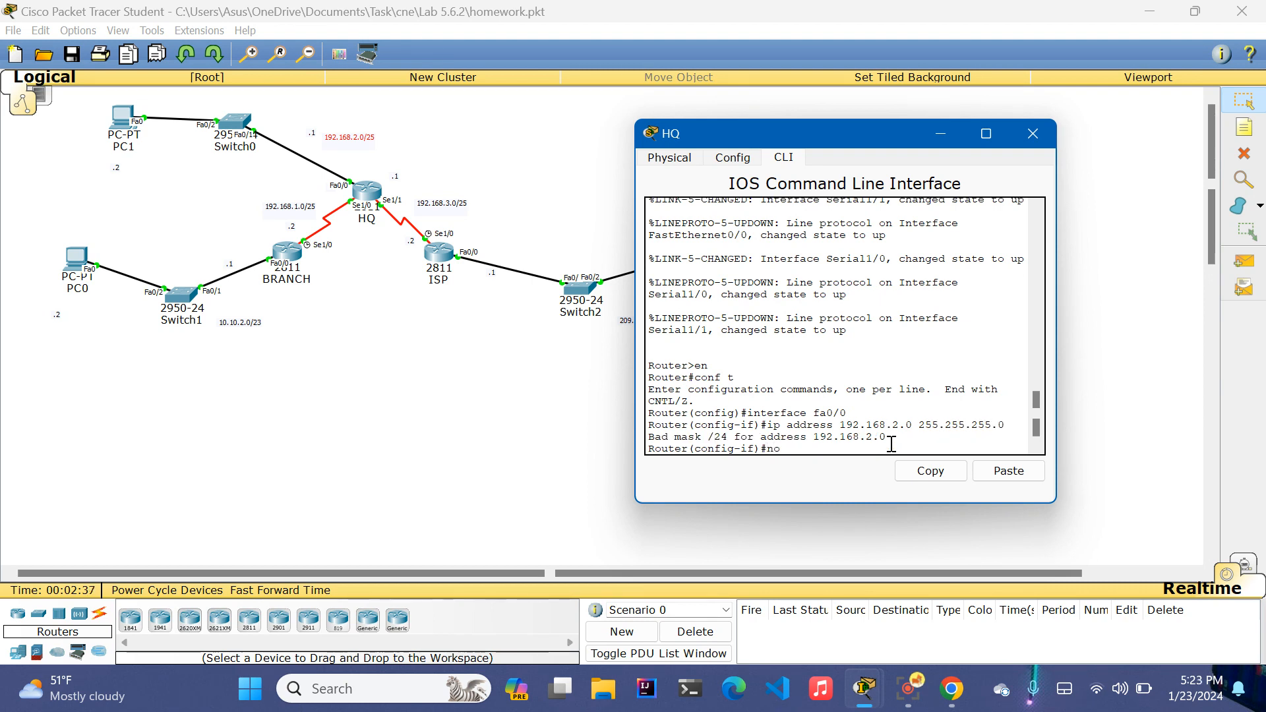
text( shut)
key(Return)
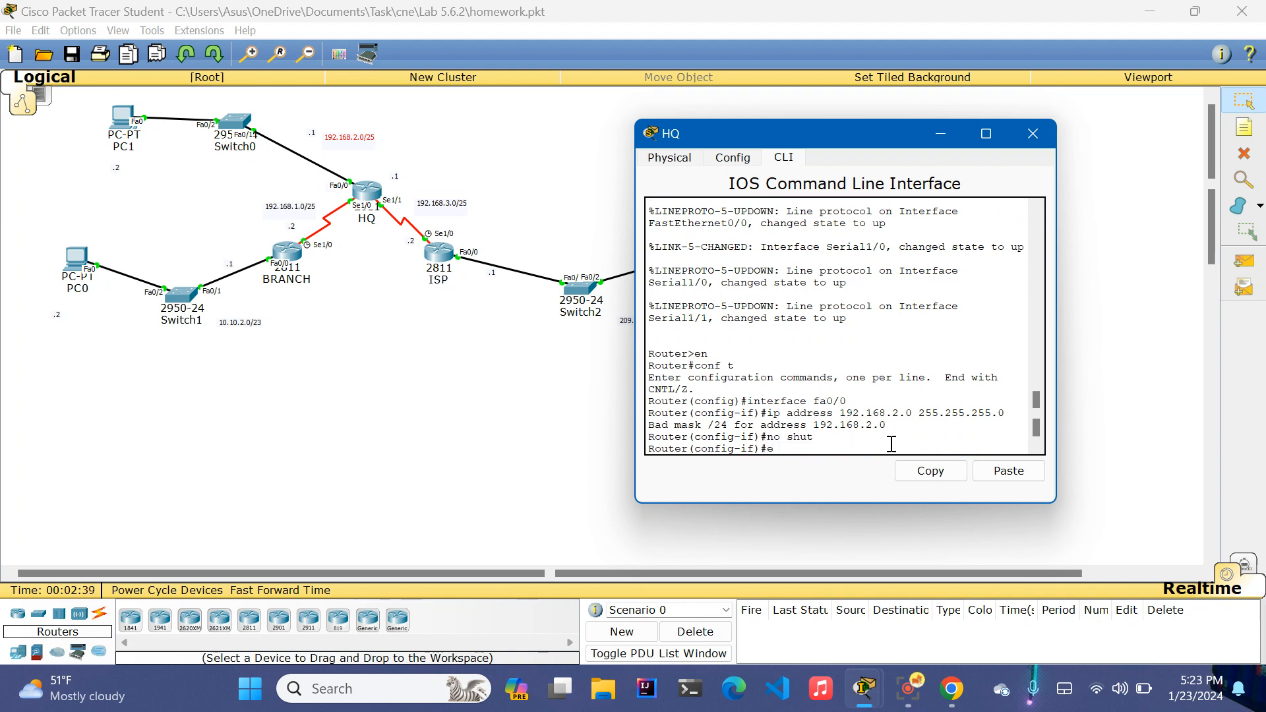
Step: Exit interface and global configuration modes on HQ and close its window
key(Return)
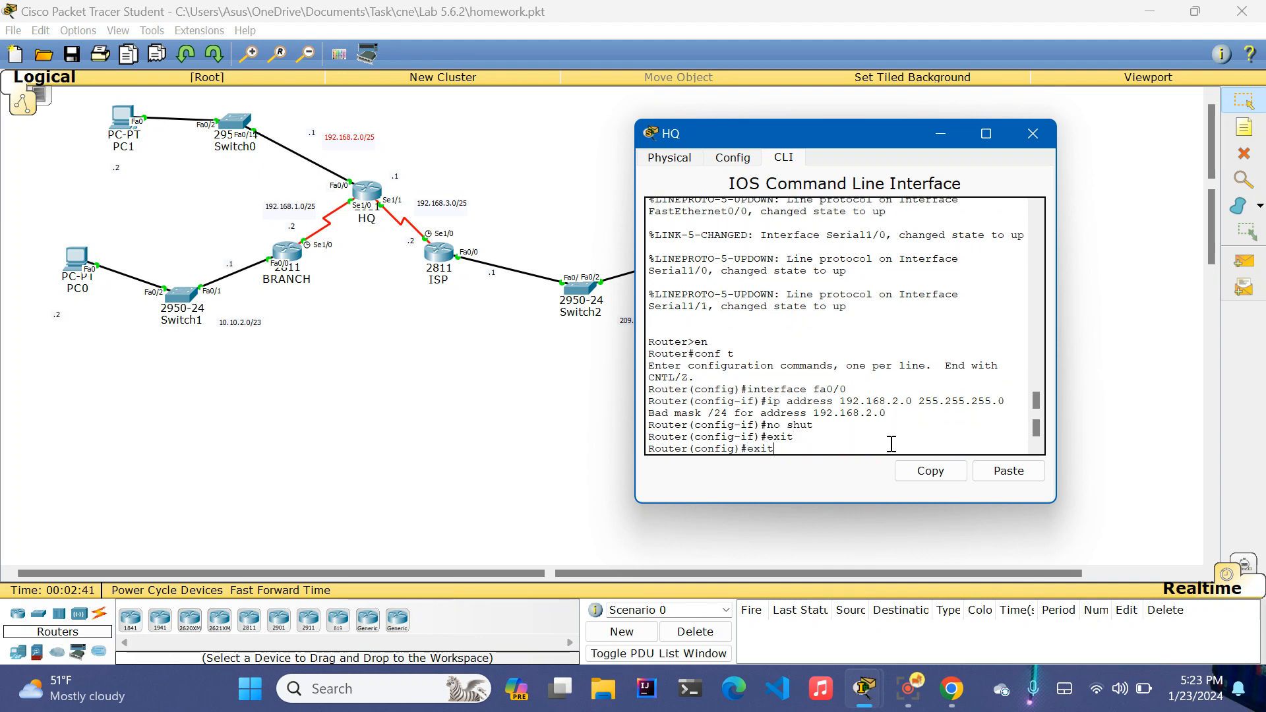
key(Return)
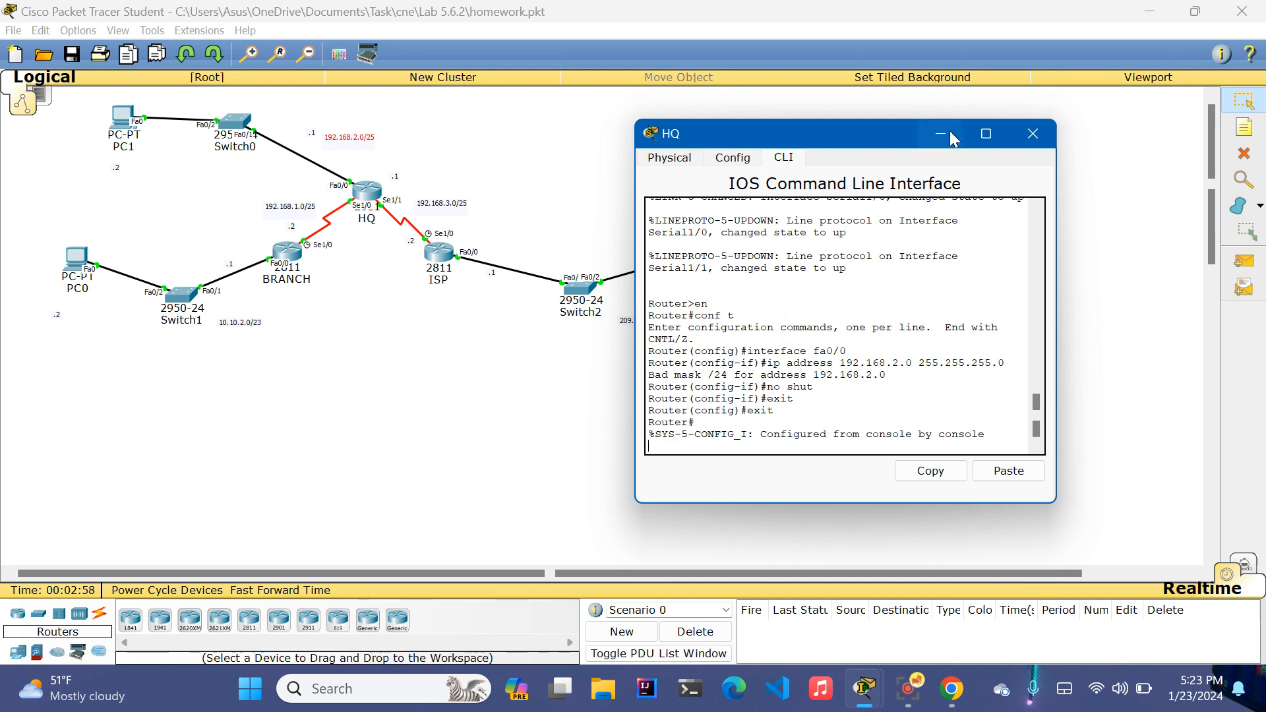
click(1032, 130)
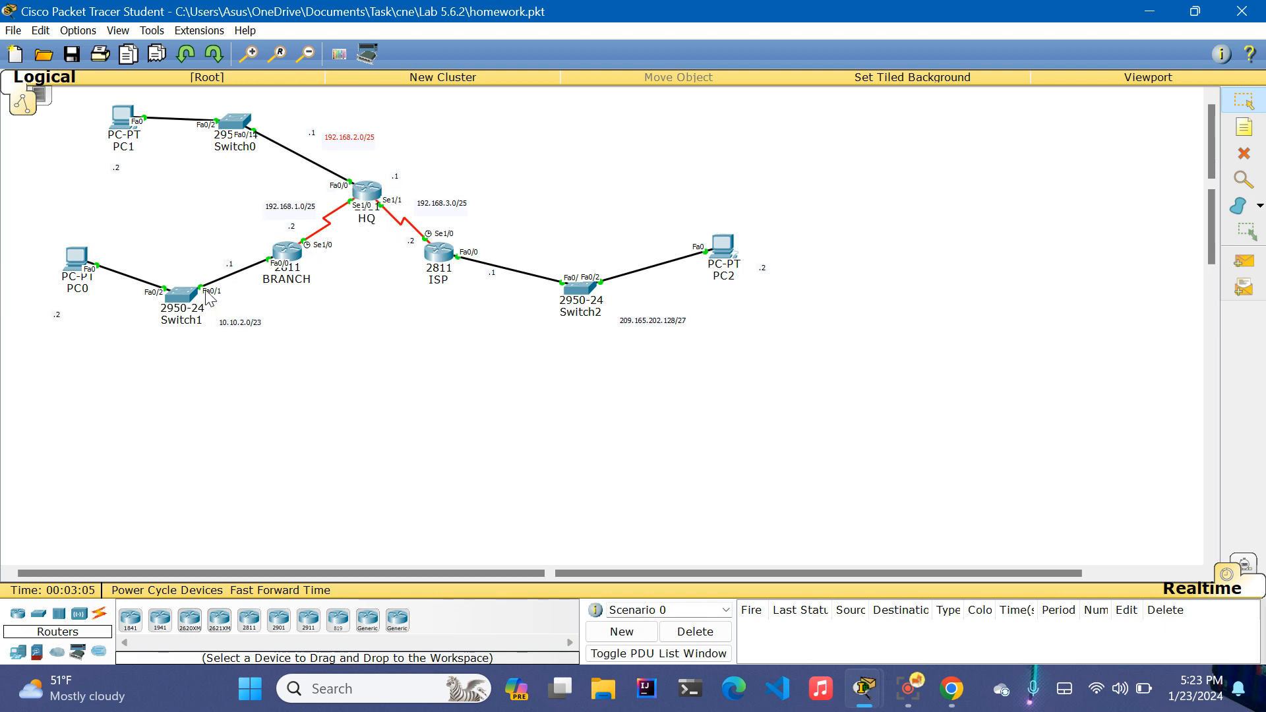
Step: Open PC2's desktop applications, with its window placed clear of the topology
click(734, 257)
drag(656, 178, 999, 119)
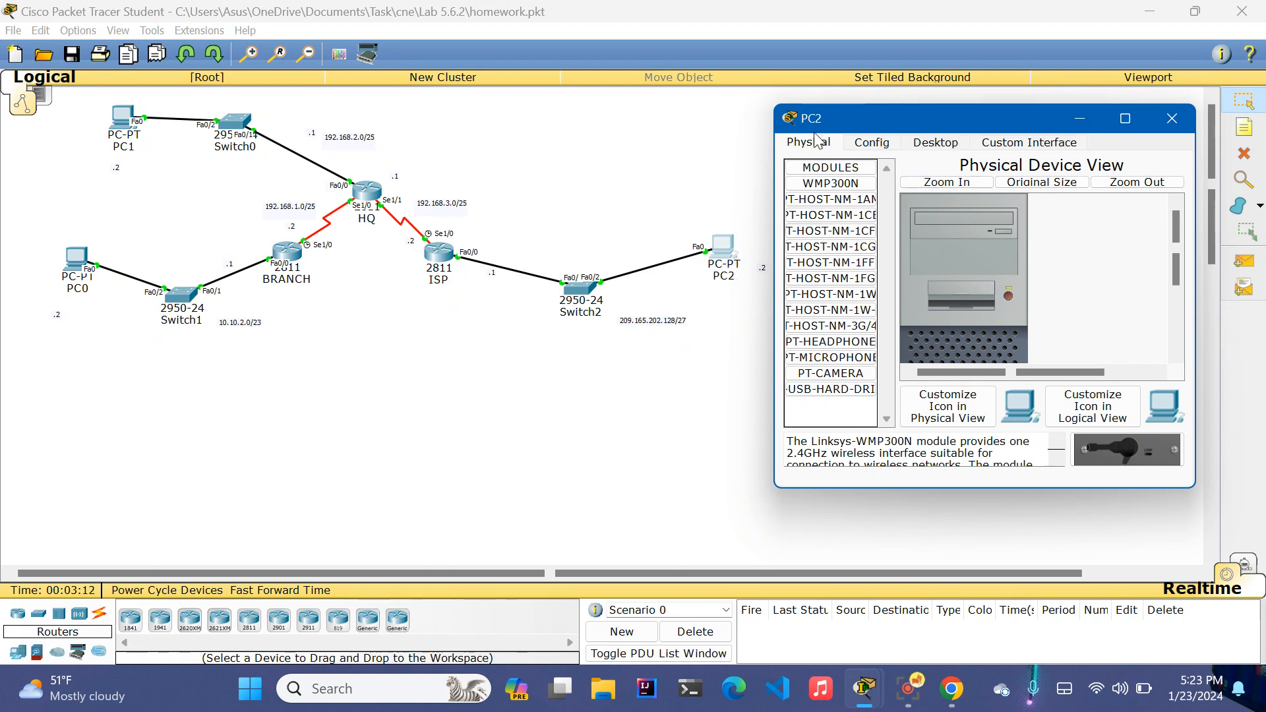
click(935, 143)
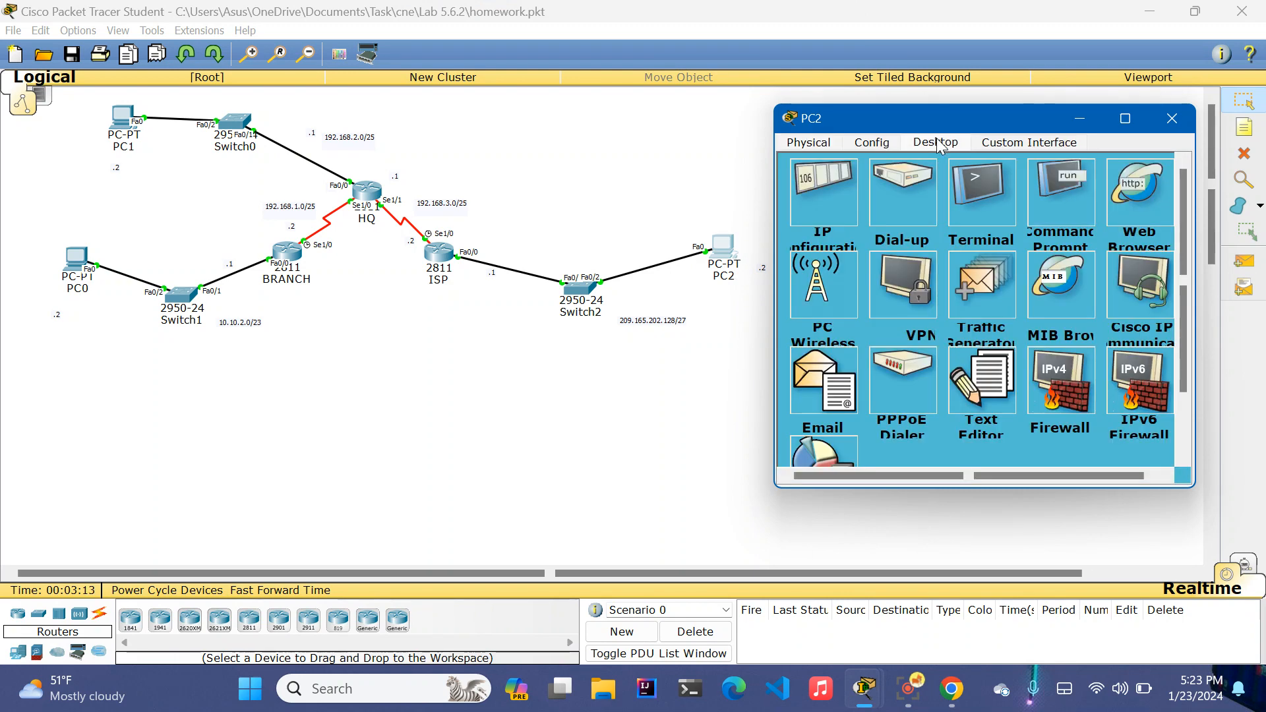
click(820, 205)
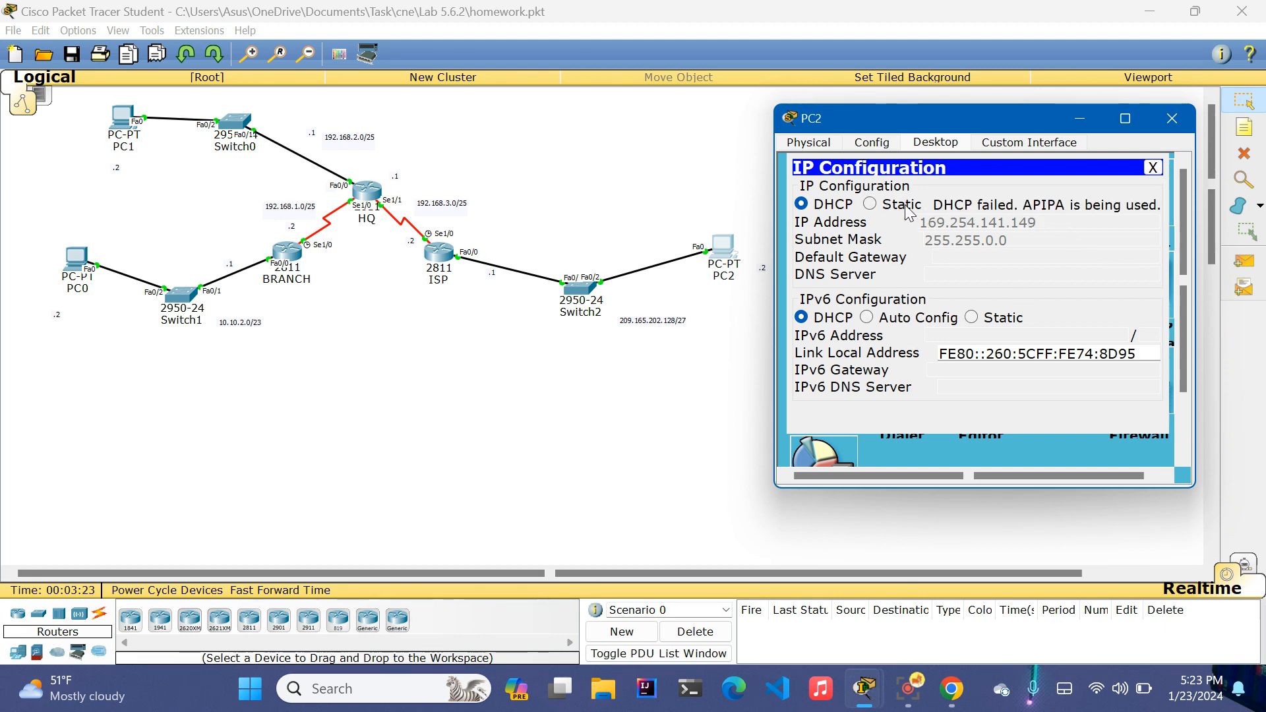
click(870, 206)
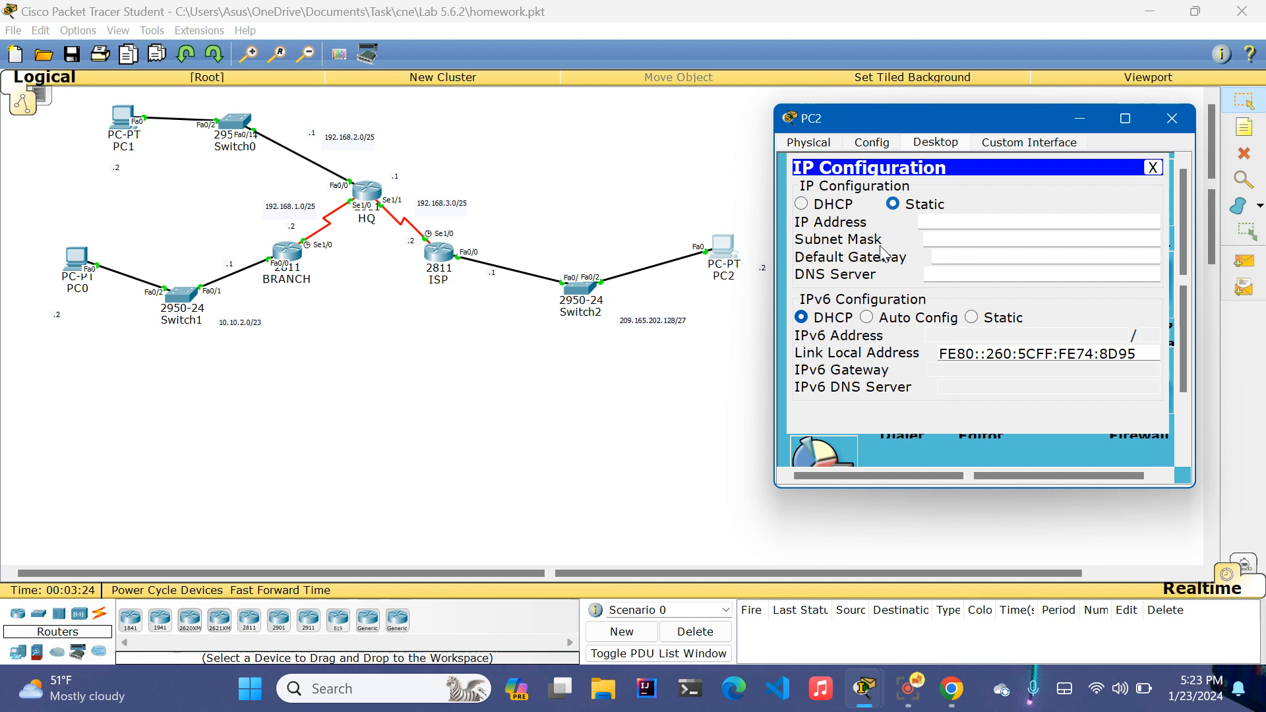
click(868, 317)
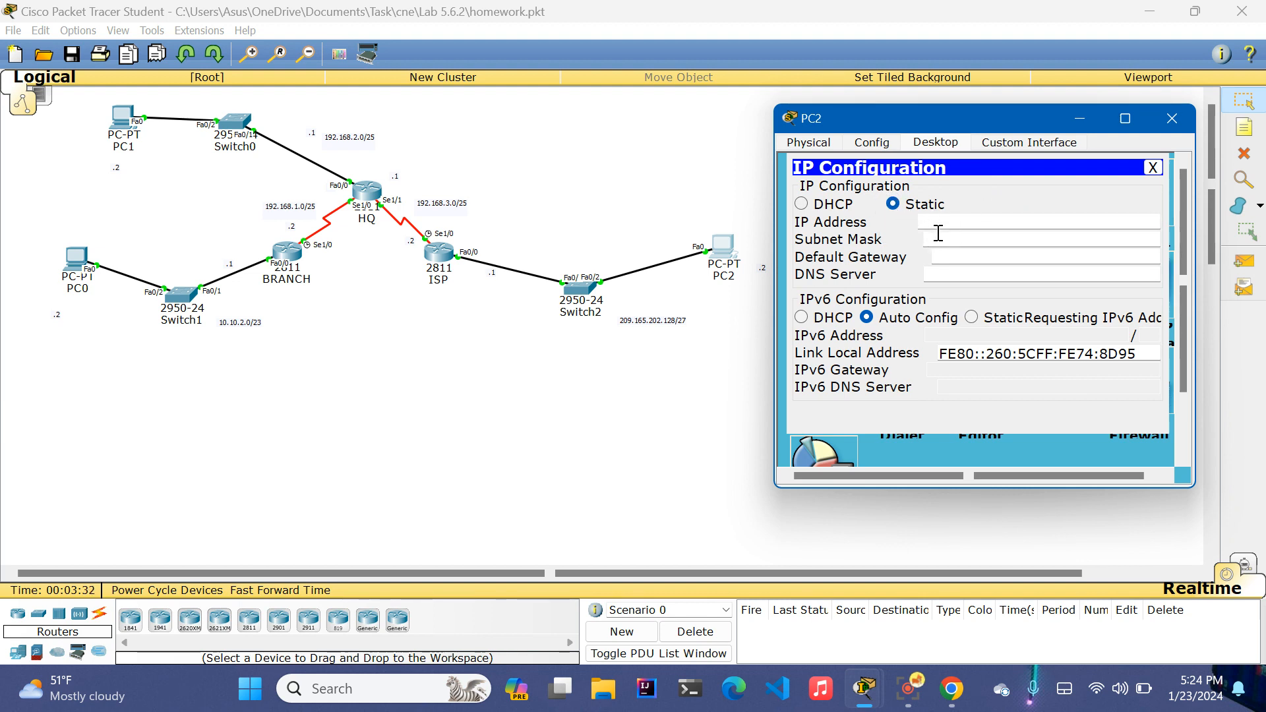
click(802, 206)
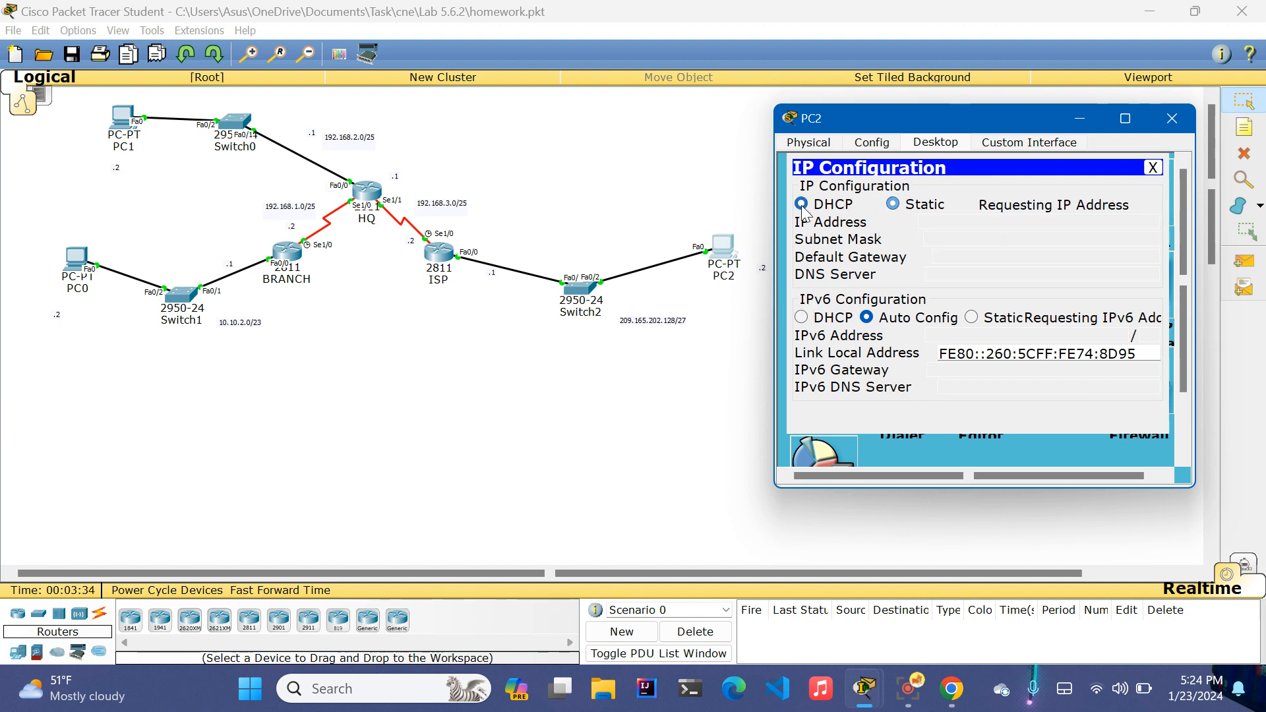
click(802, 318)
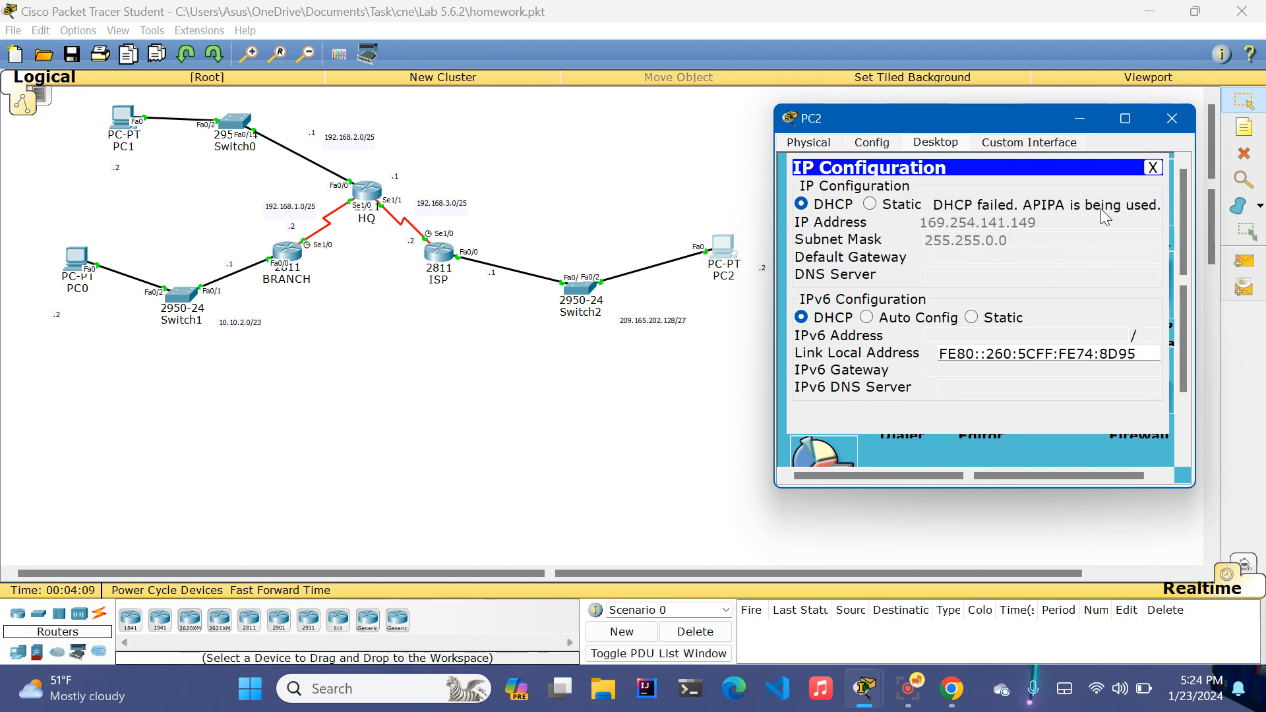
click(886, 142)
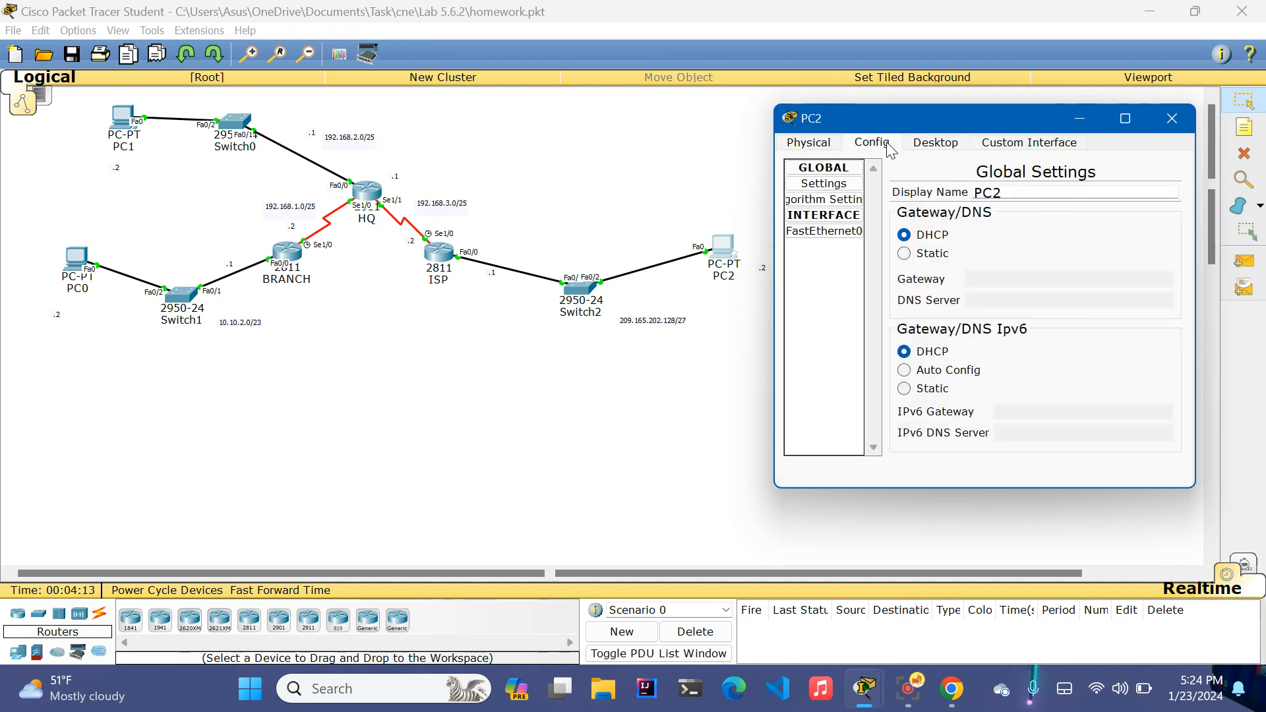
click(949, 144)
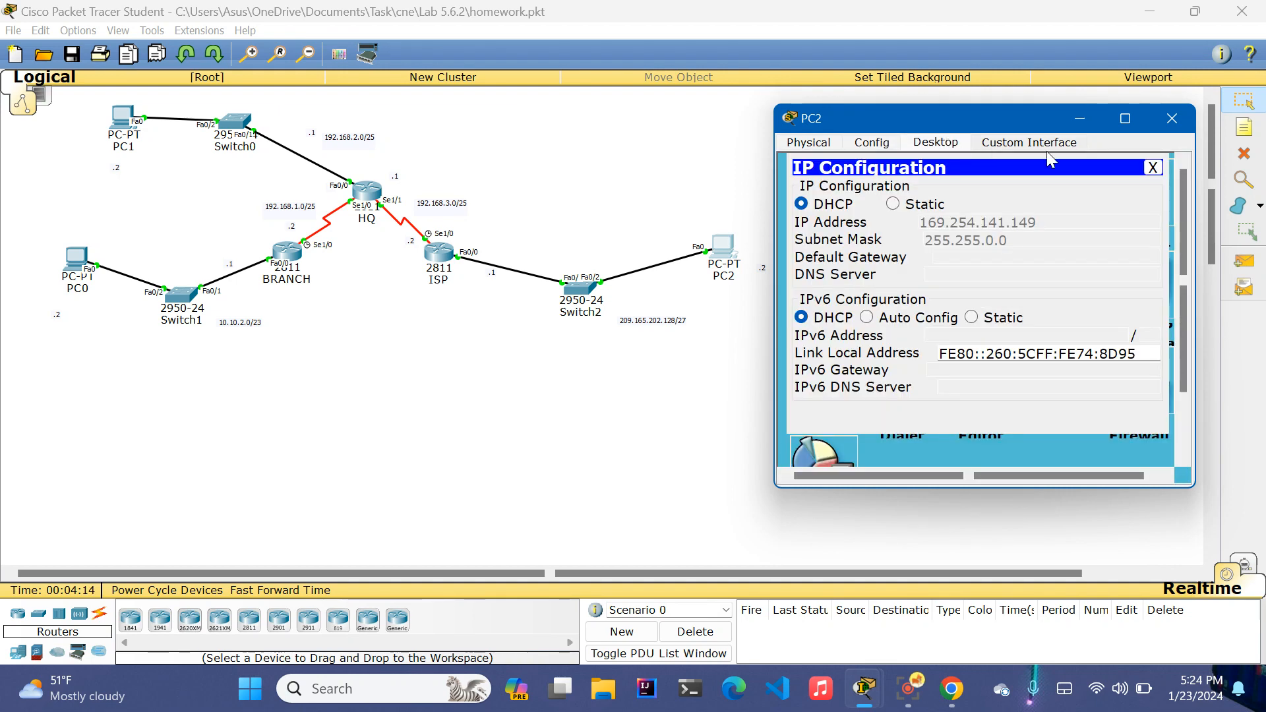
click(1152, 169)
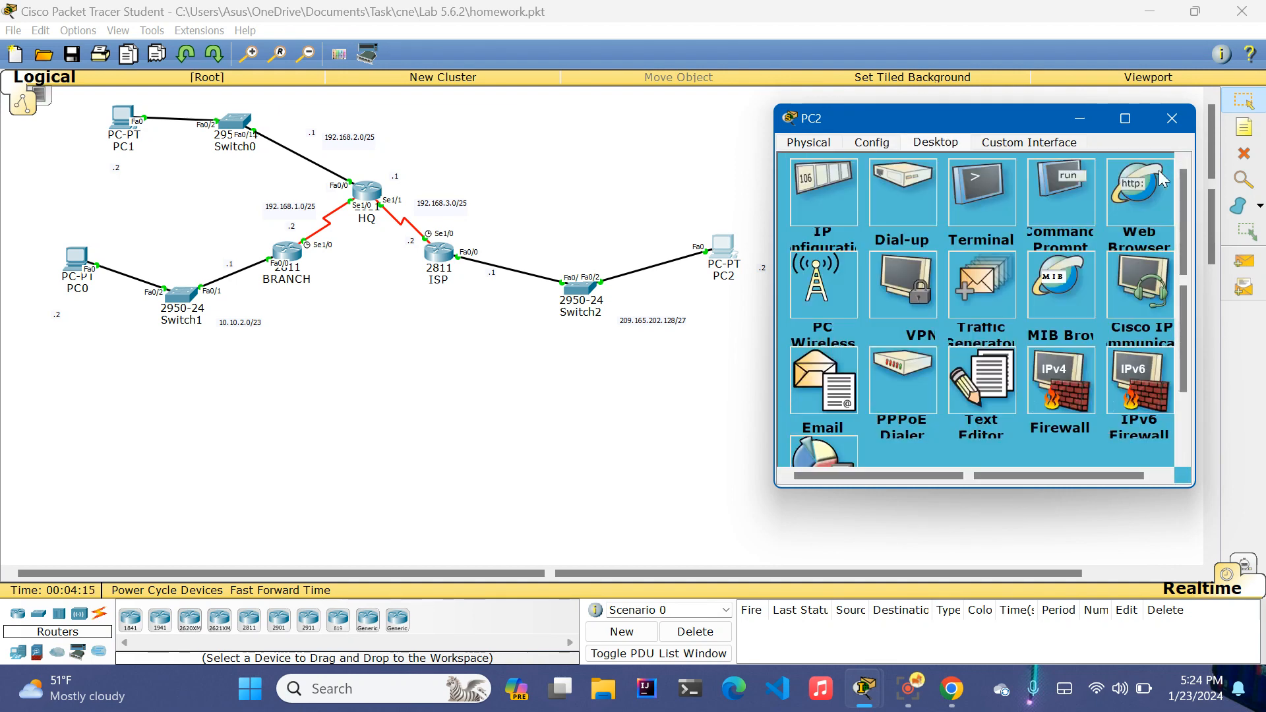
Step: Ping 209.165.202.128 from PC2's command prompt and examine the ping statistics
click(1039, 184)
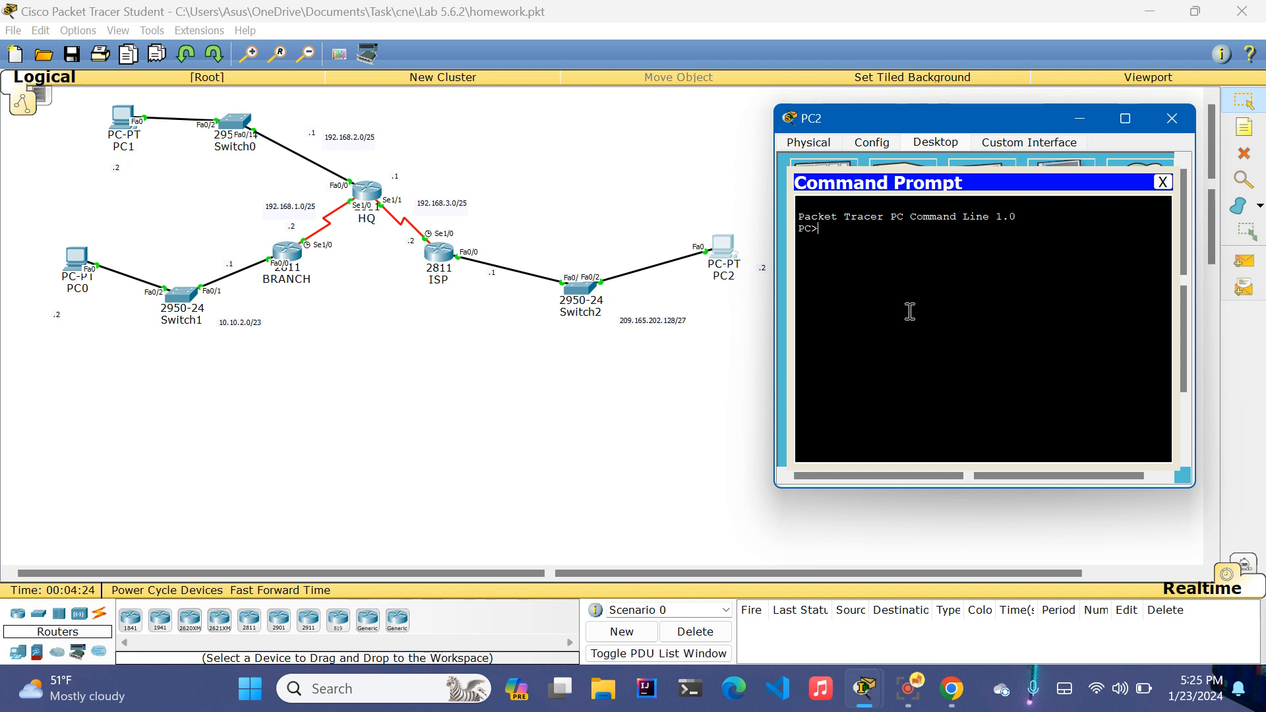
click(1162, 182)
click(1057, 209)
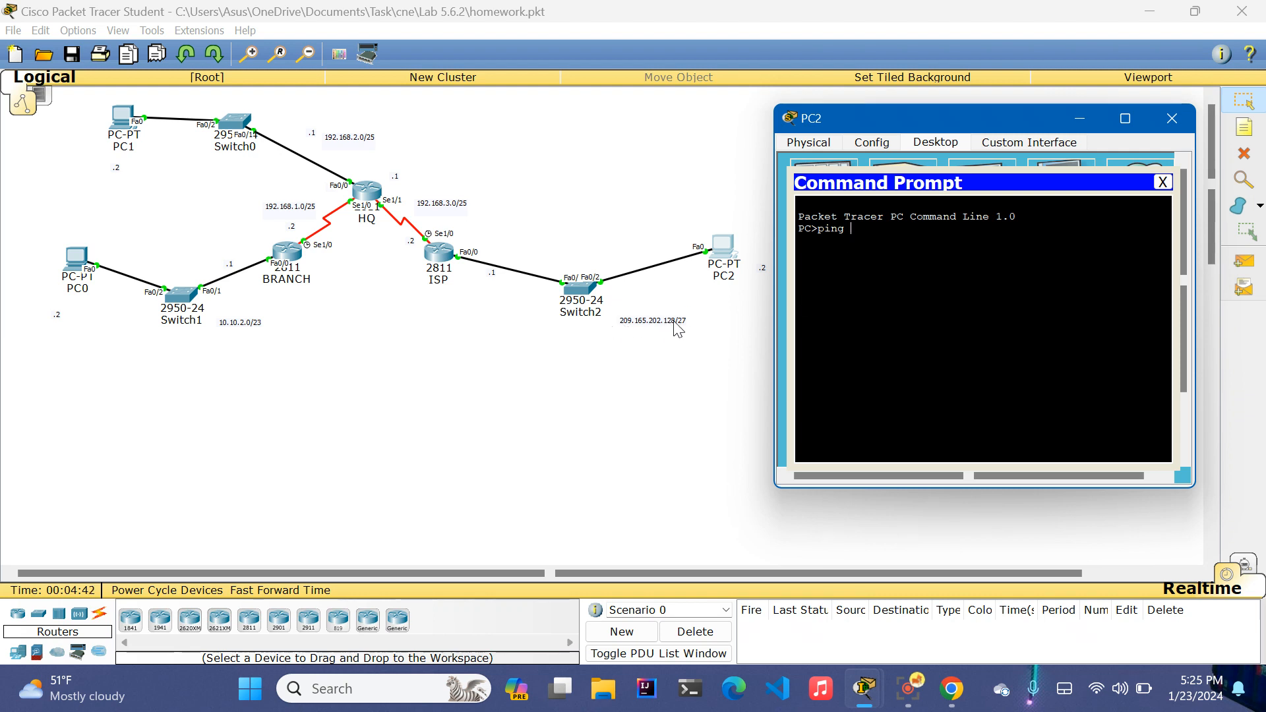
text(209.165.202.128)
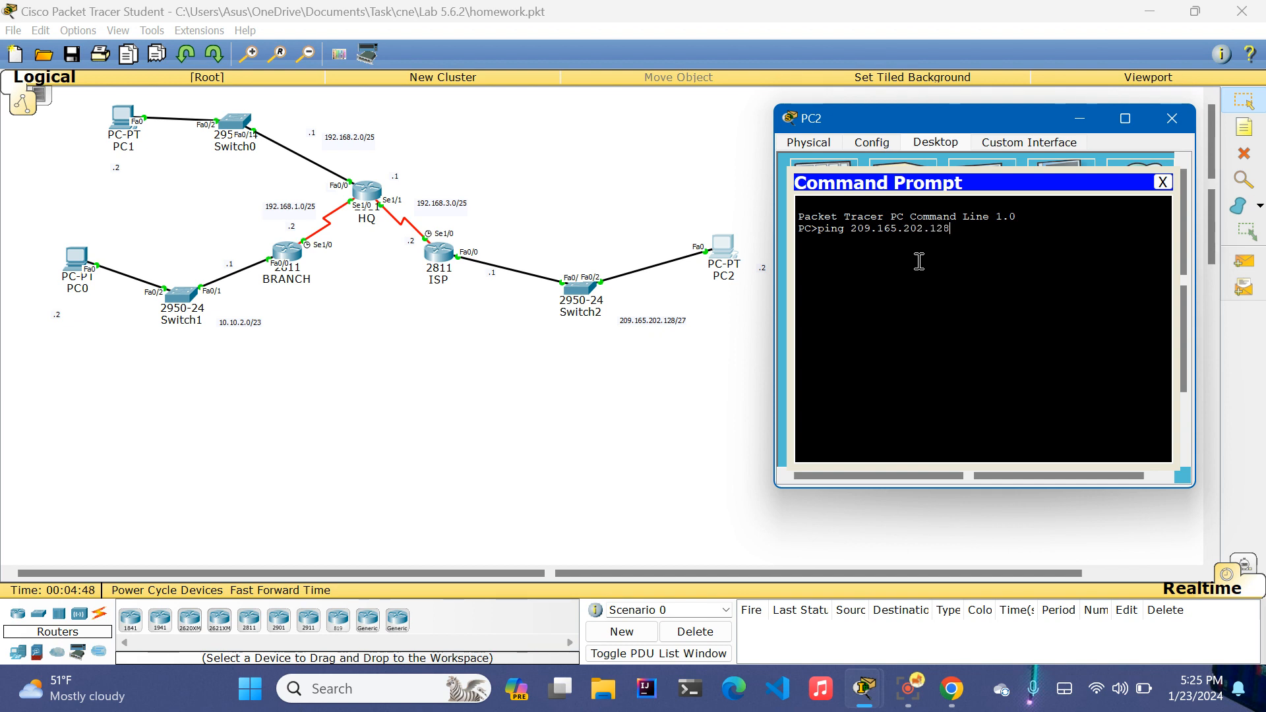
key(Return)
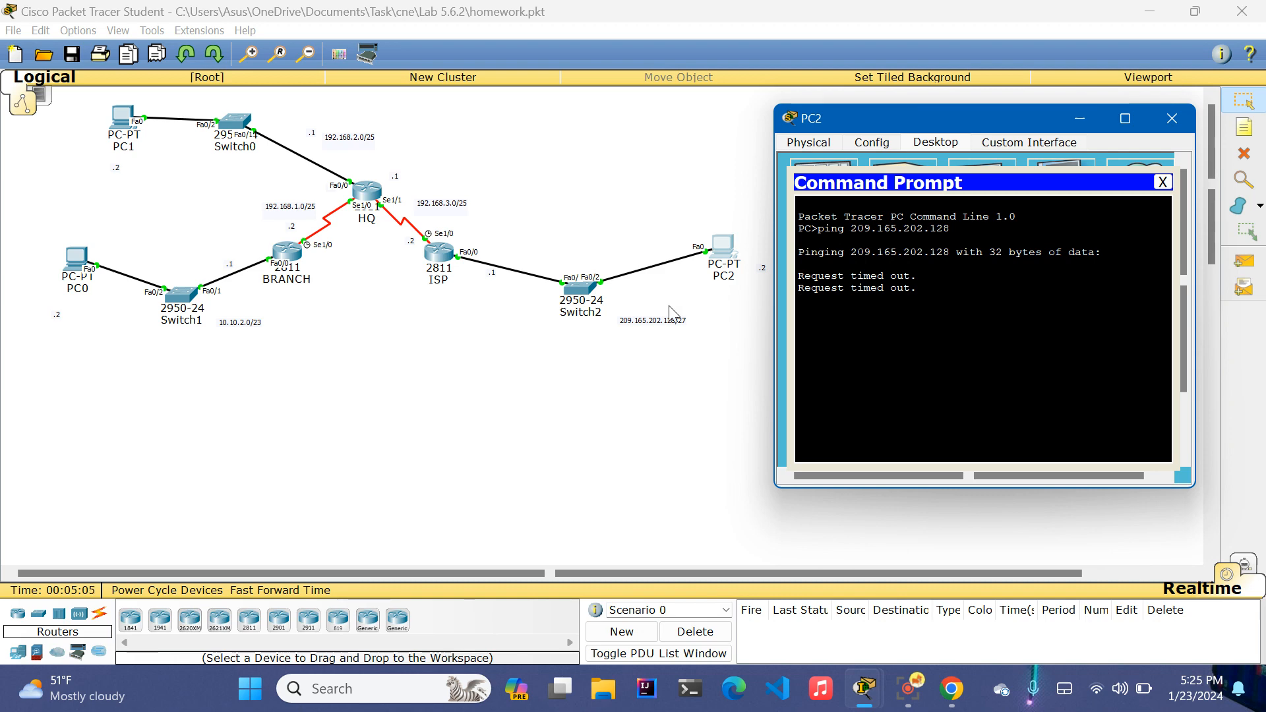
scroll(672, 306, down, 3)
scroll(673, 307, up, 3)
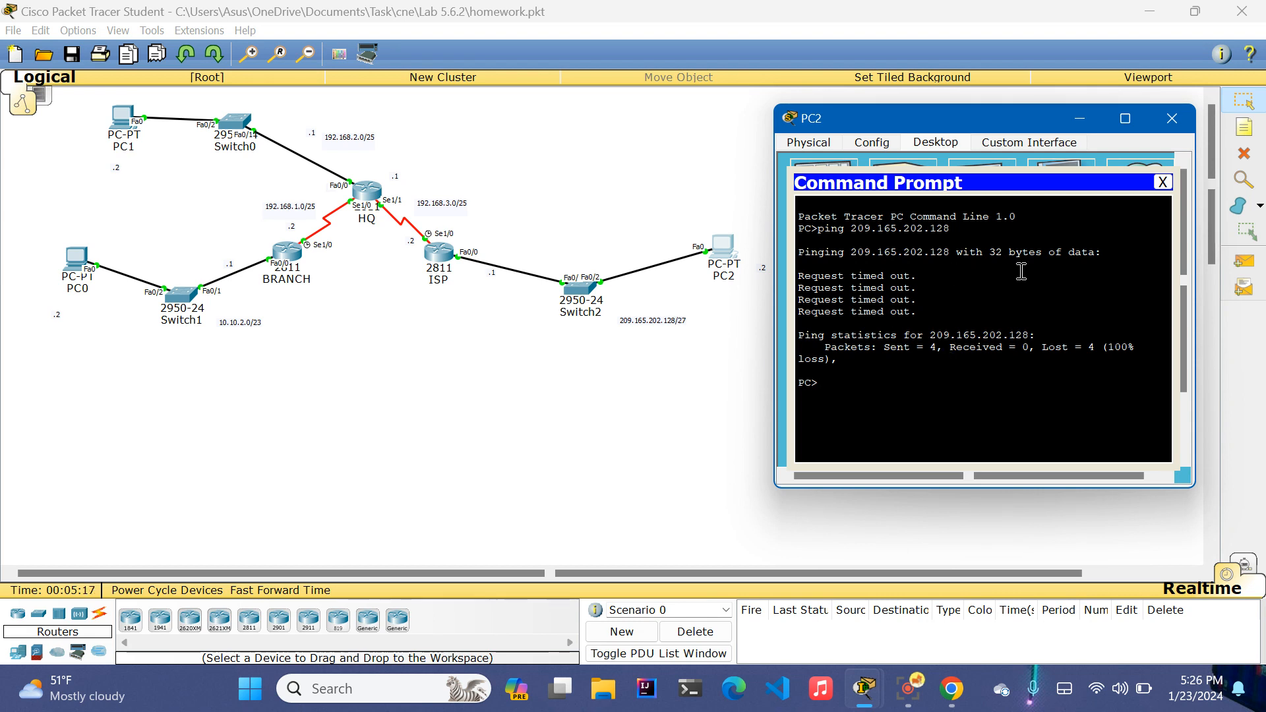
drag(824, 347, 1148, 361)
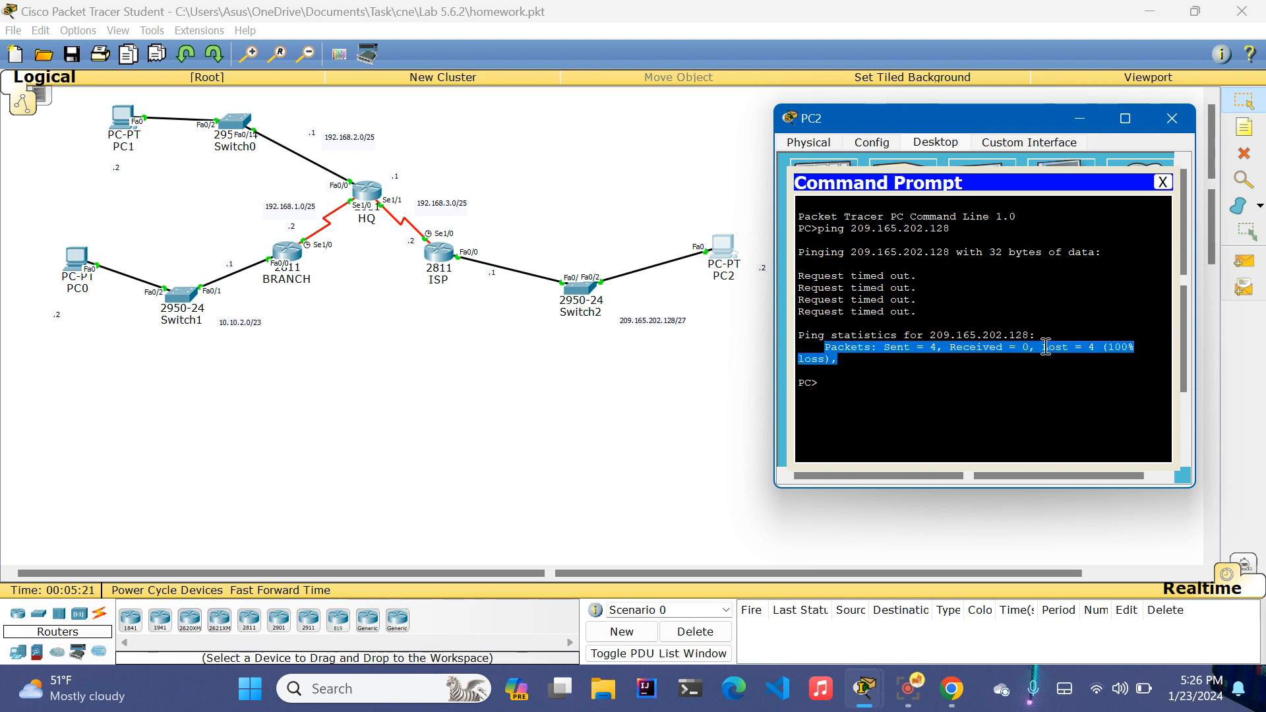
click(852, 373)
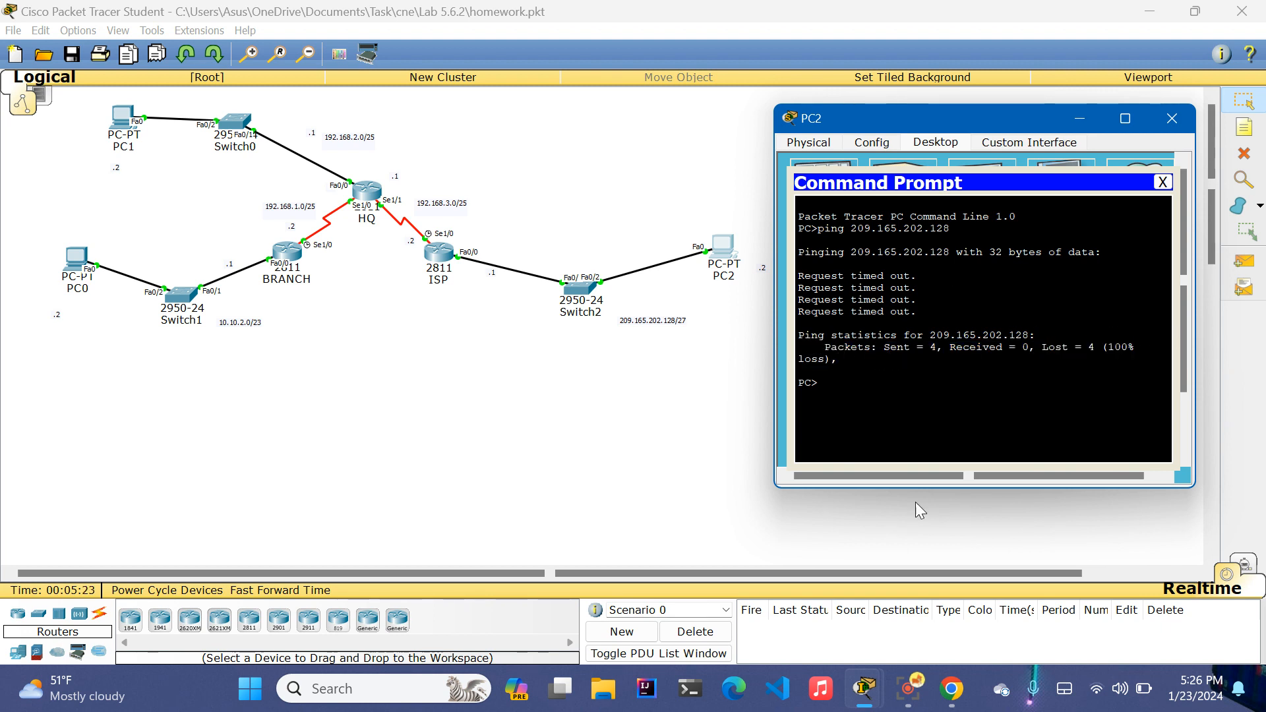
Step: Nudge the 192.168.2.0/25 label slightly in the homework.pkt topology and switch to the 5.6.2.2.pka topology
mouse_move(879, 701)
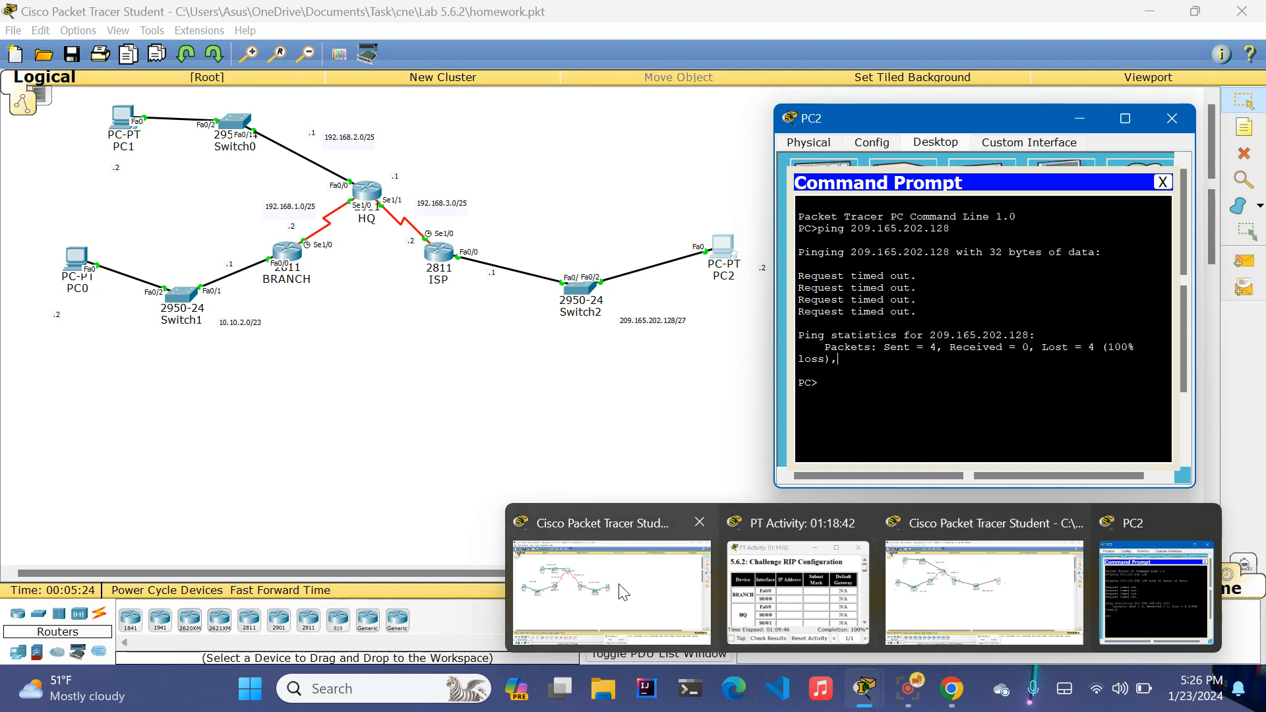
mouse_move(623, 591)
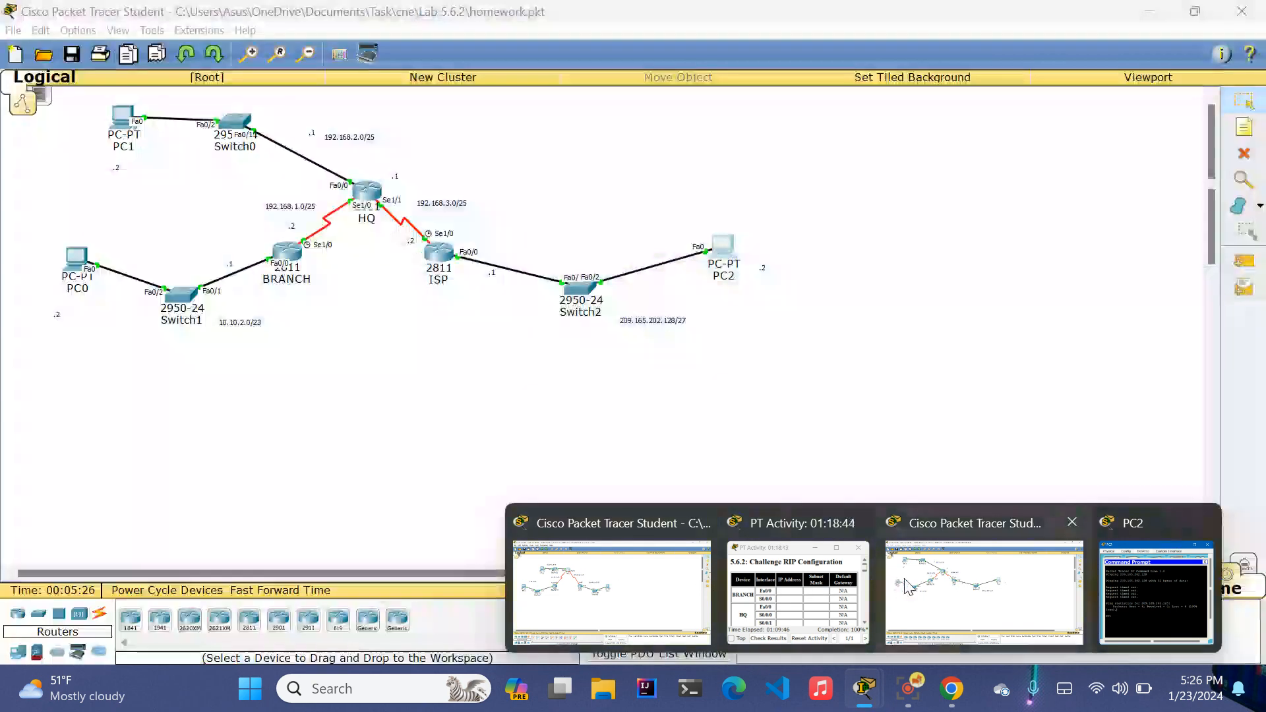
click(906, 585)
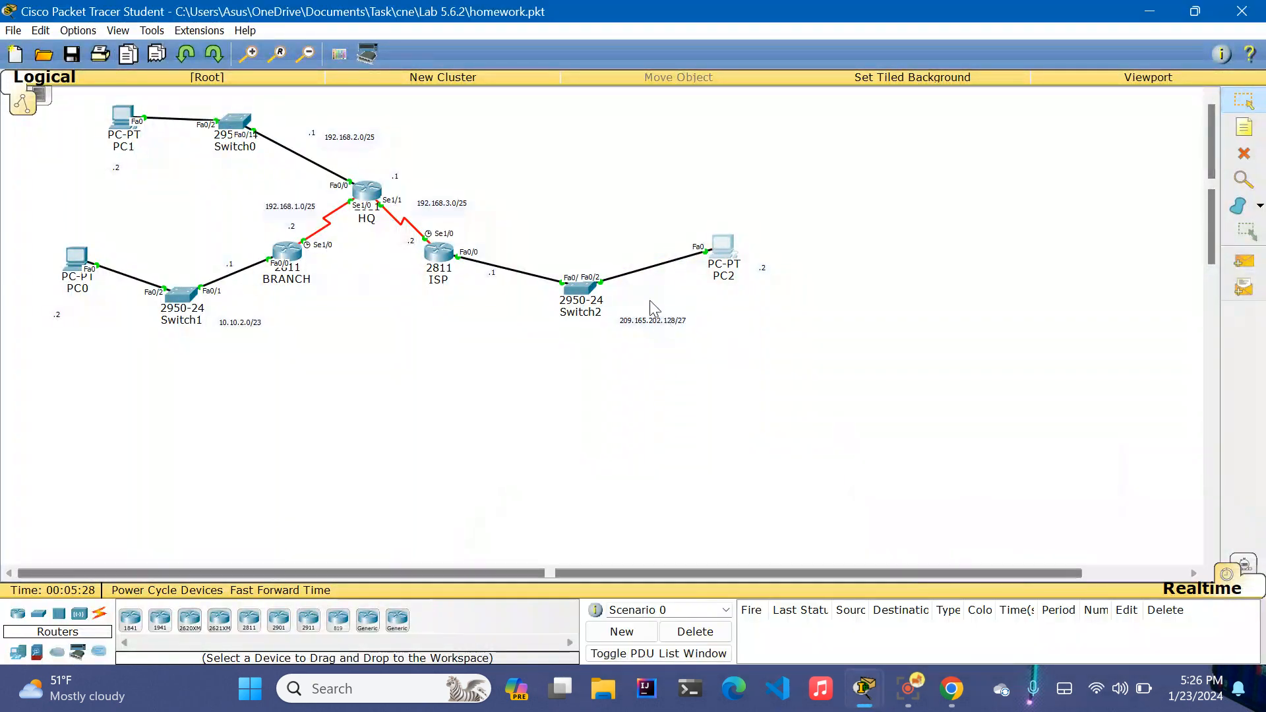
mouse_move(327, 137)
mouse_down()
mouse_move(445, 154)
mouse_move(322, 137)
mouse_up()
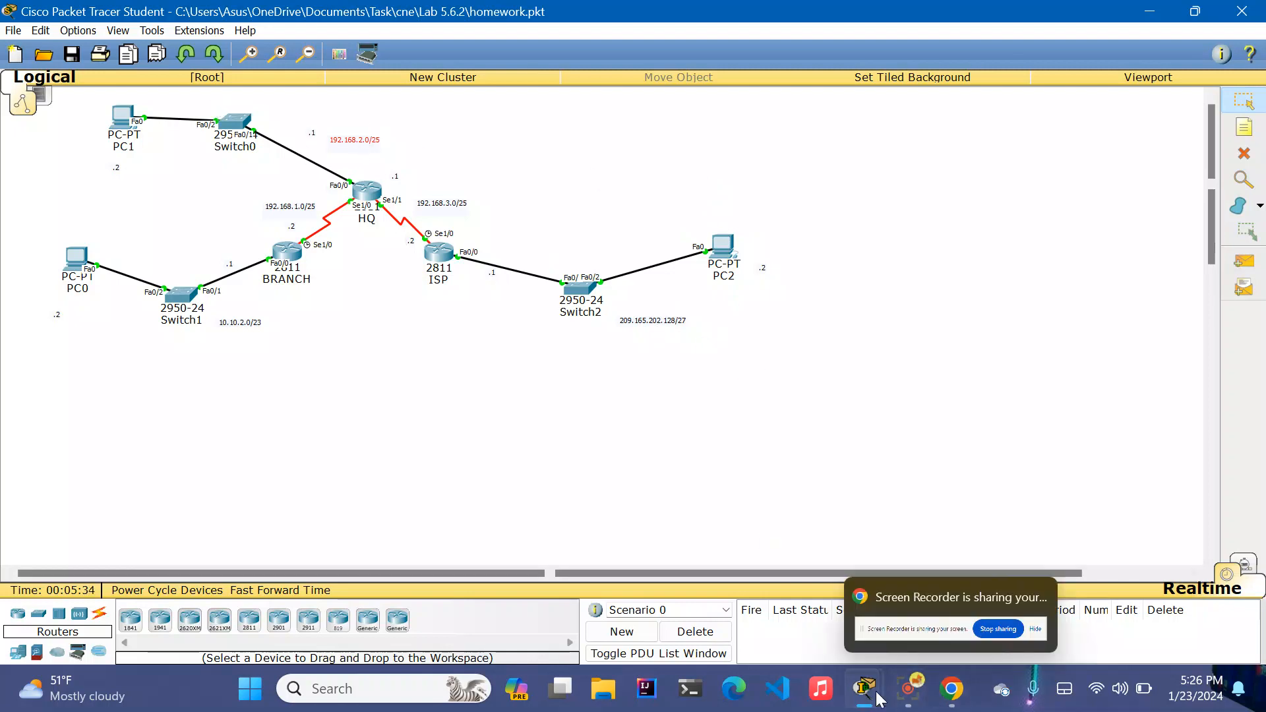
mouse_move(877, 692)
click(612, 590)
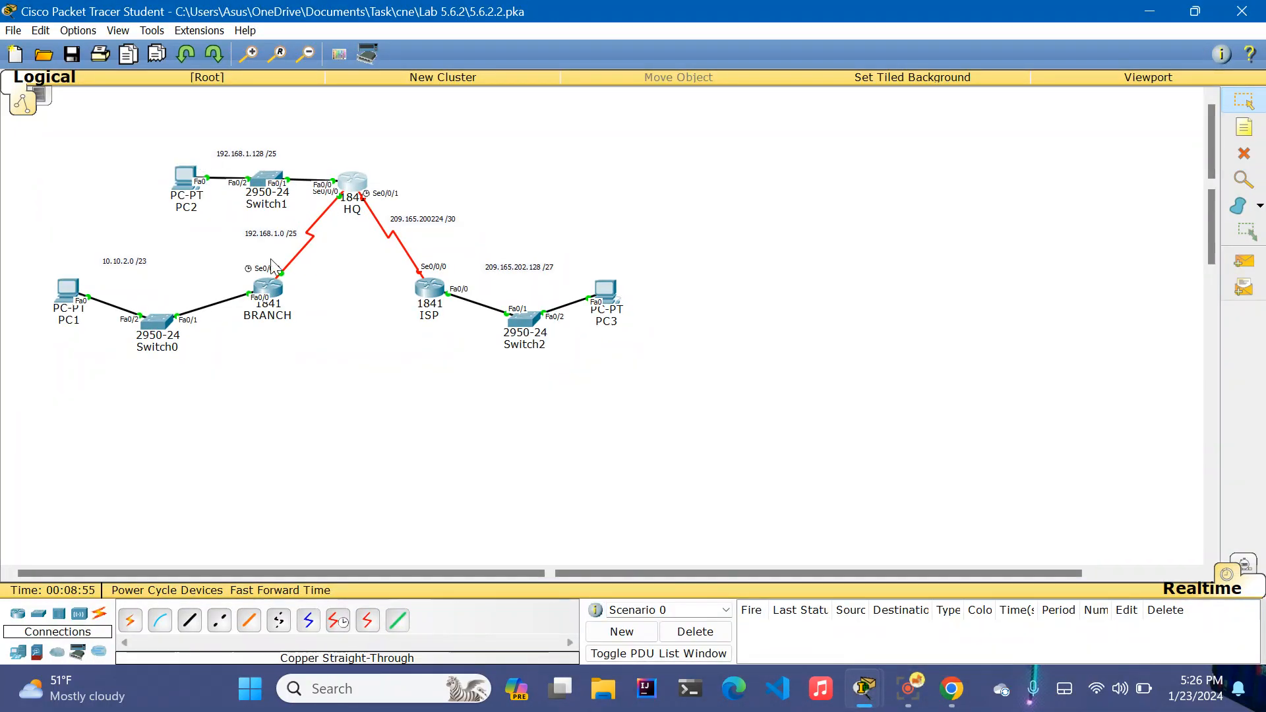
Step: Open PC3's desktop applications in the 5.6.2.2.pka topology, with its window placed clear of the devices
click(600, 295)
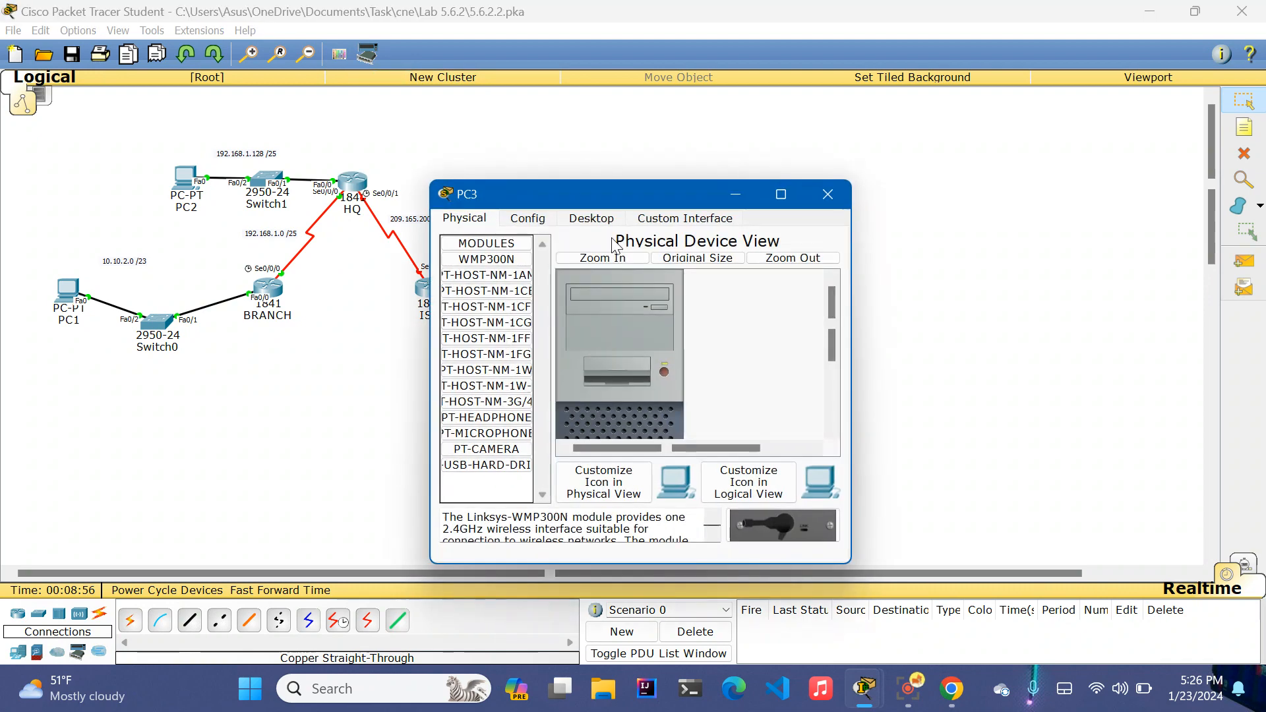
drag(659, 176, 900, 150)
click(610, 296)
click(872, 157)
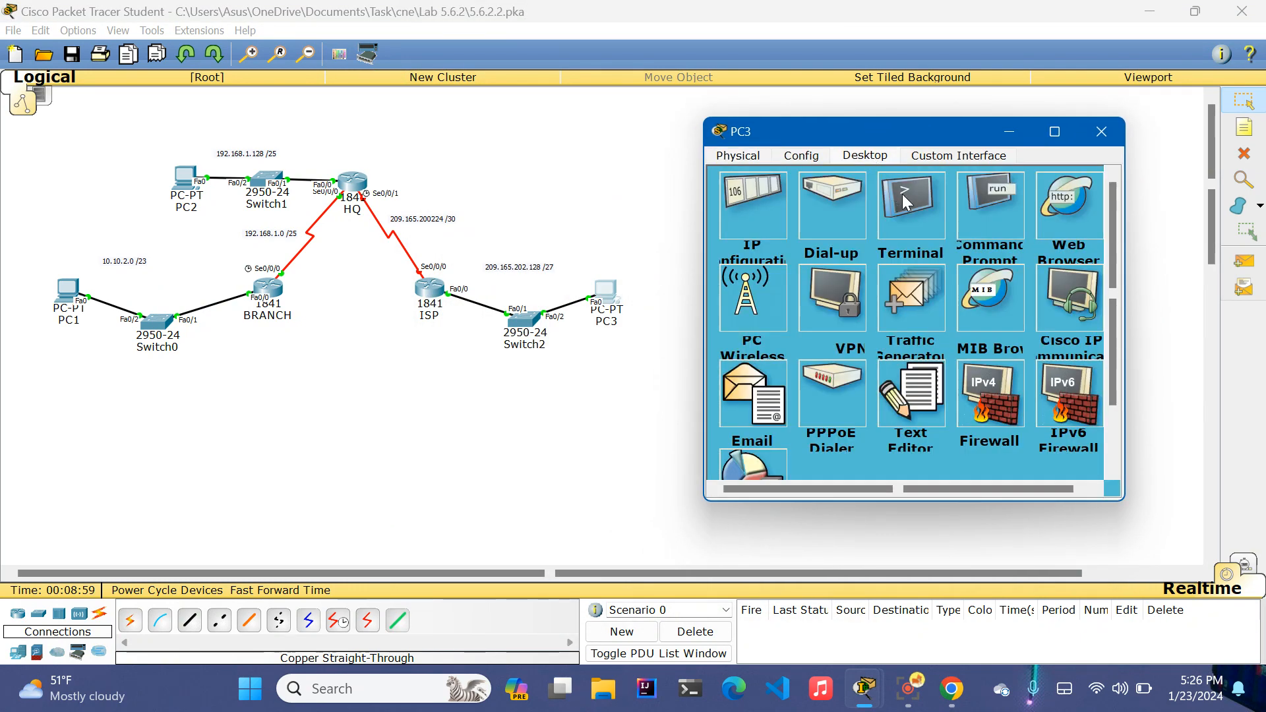
Step: Ping 209.165.202.128 from PC3's command prompt and examine the packet statistics
click(960, 207)
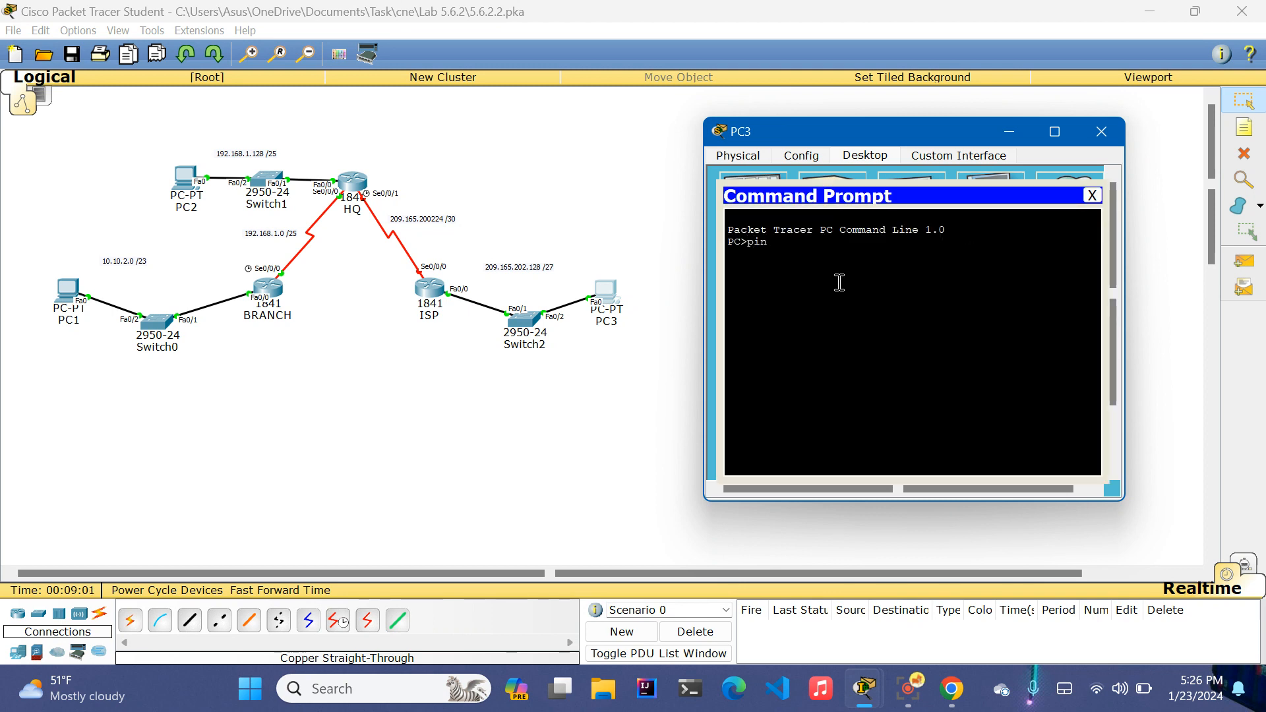
text(ping 209.165.202.128)
key(Return)
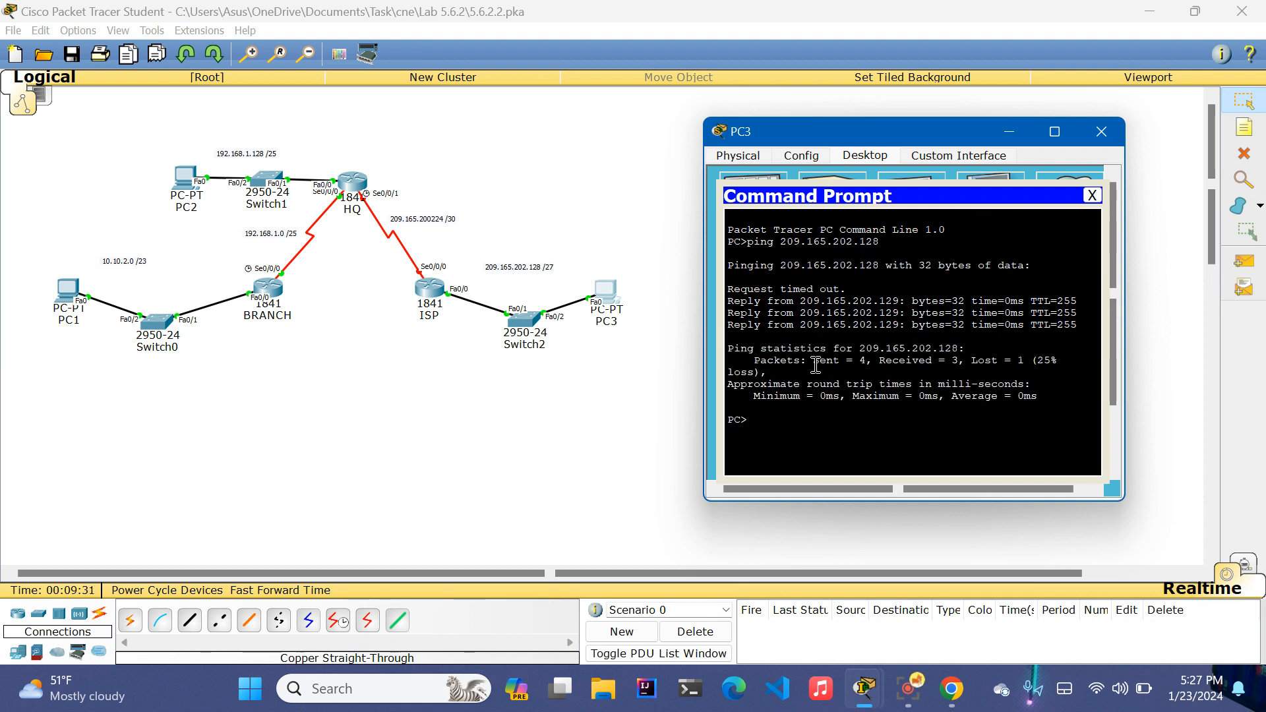
drag(742, 361, 1025, 366)
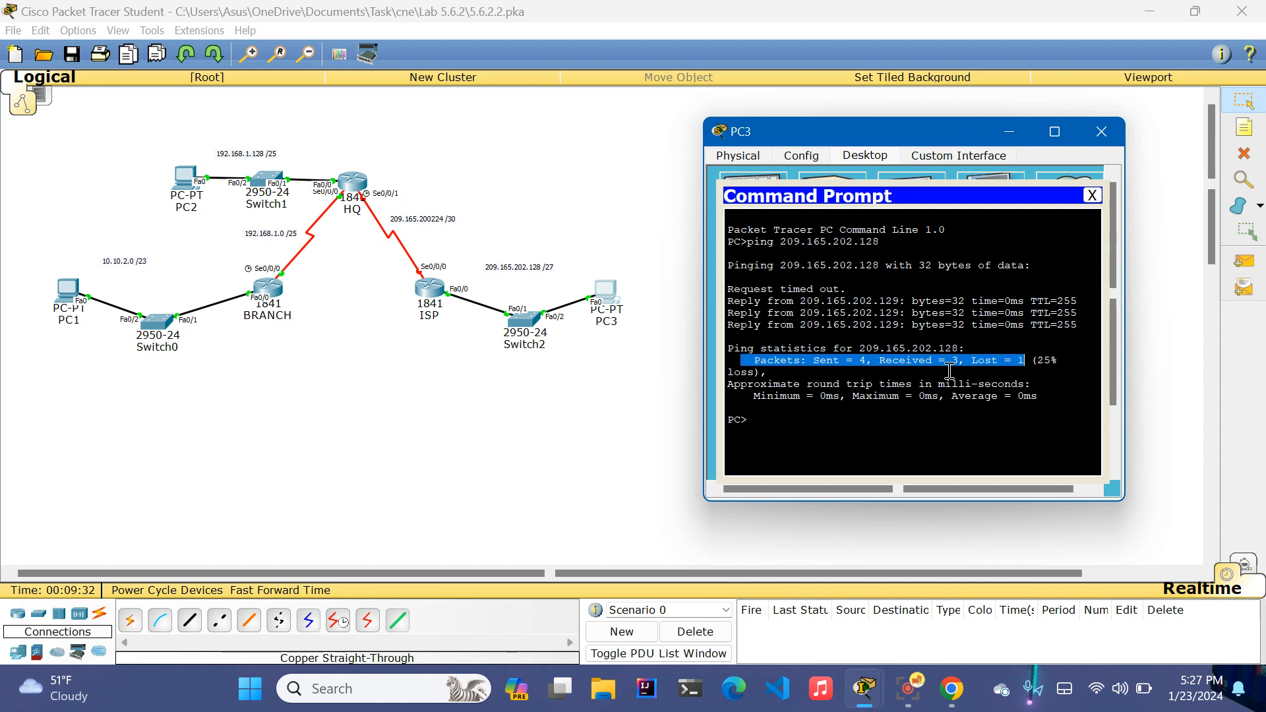
click(817, 373)
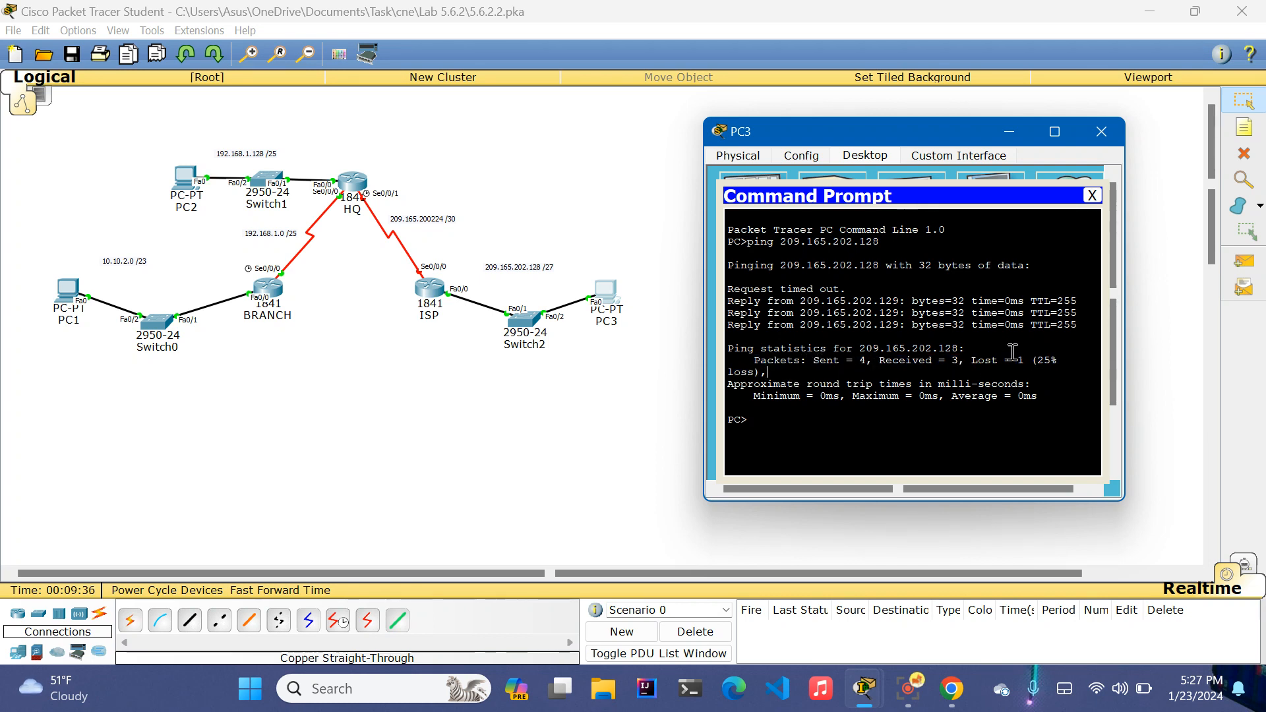
drag(1031, 359, 966, 361)
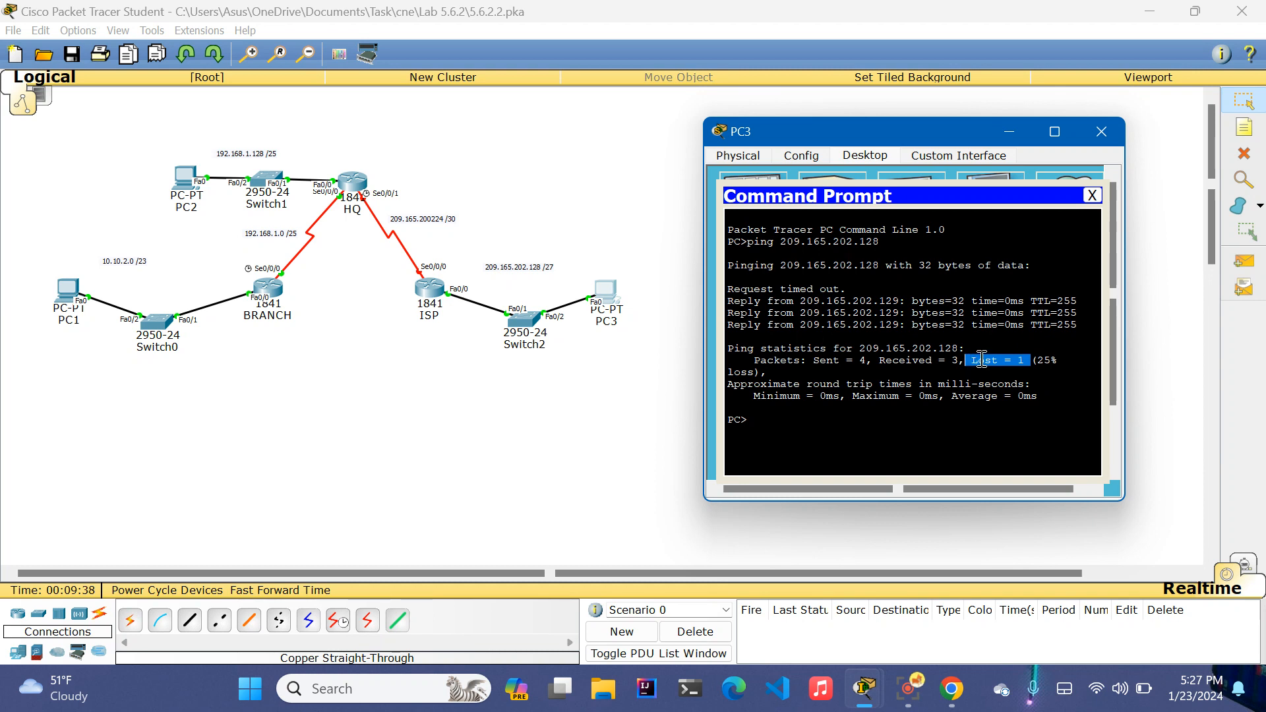
drag(754, 359, 1061, 362)
click(965, 362)
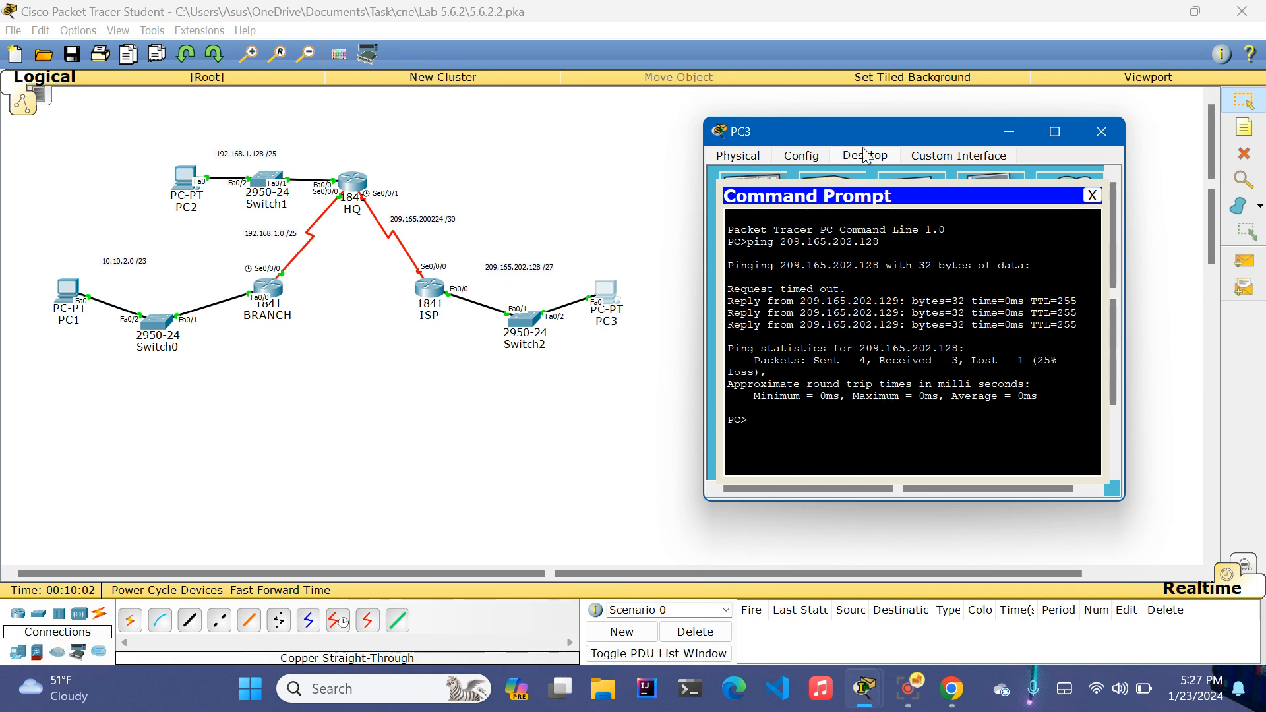
Step: Close PC3's command prompt and switch both its IPv4 and IPv6 configuration to DHCP
click(1092, 196)
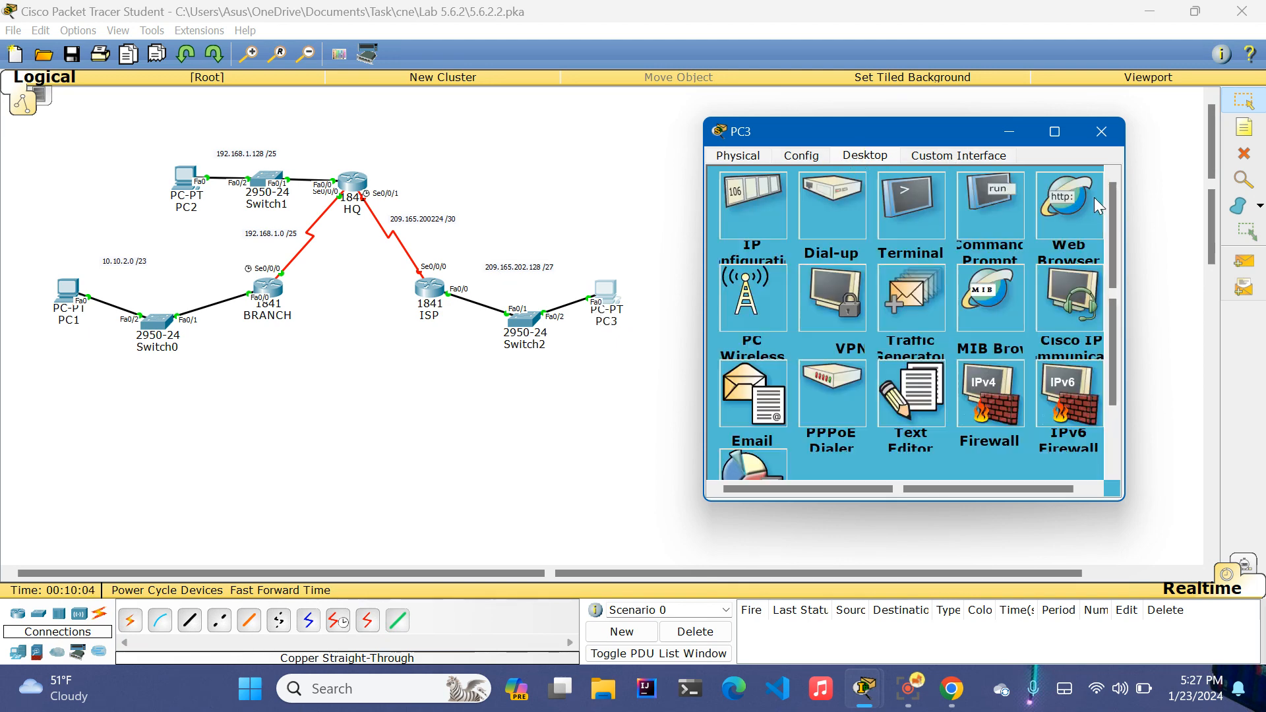
click(758, 231)
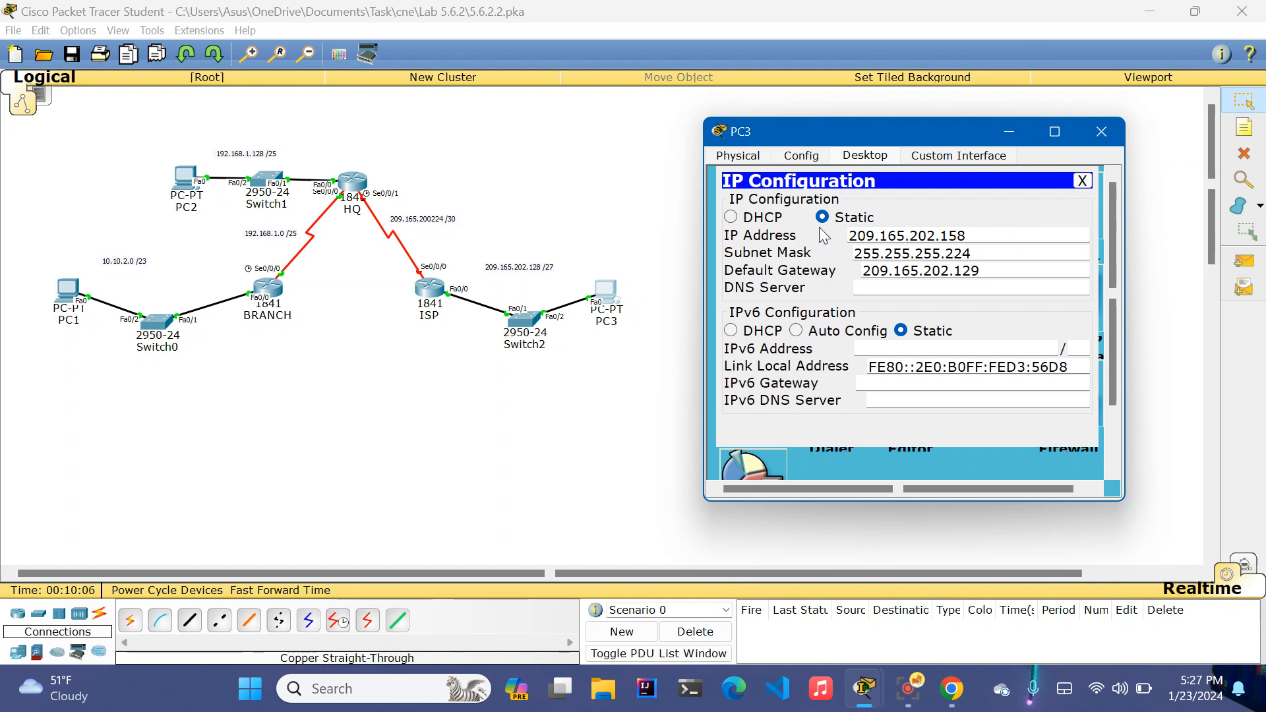
click(747, 220)
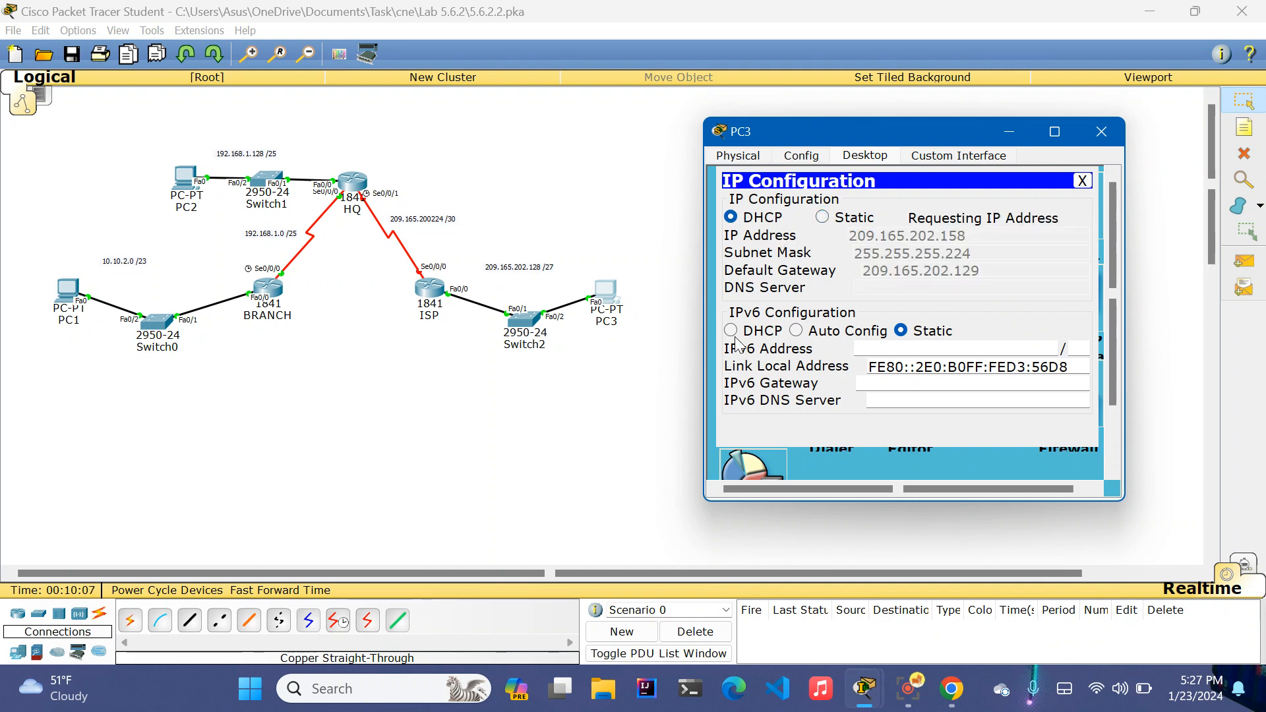
click(731, 331)
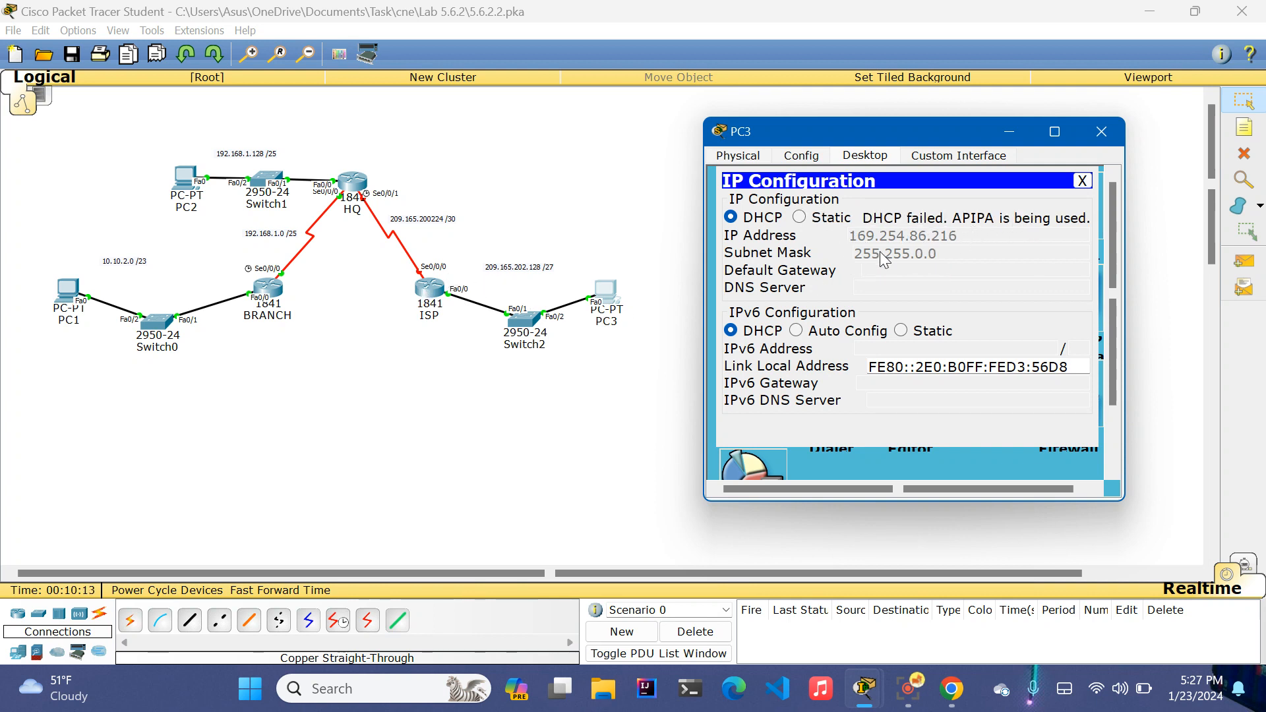
Step: Inspect the IP address and subnet mask of the ISP router's FastEthernet0/0 interface, then close the router's window
click(431, 290)
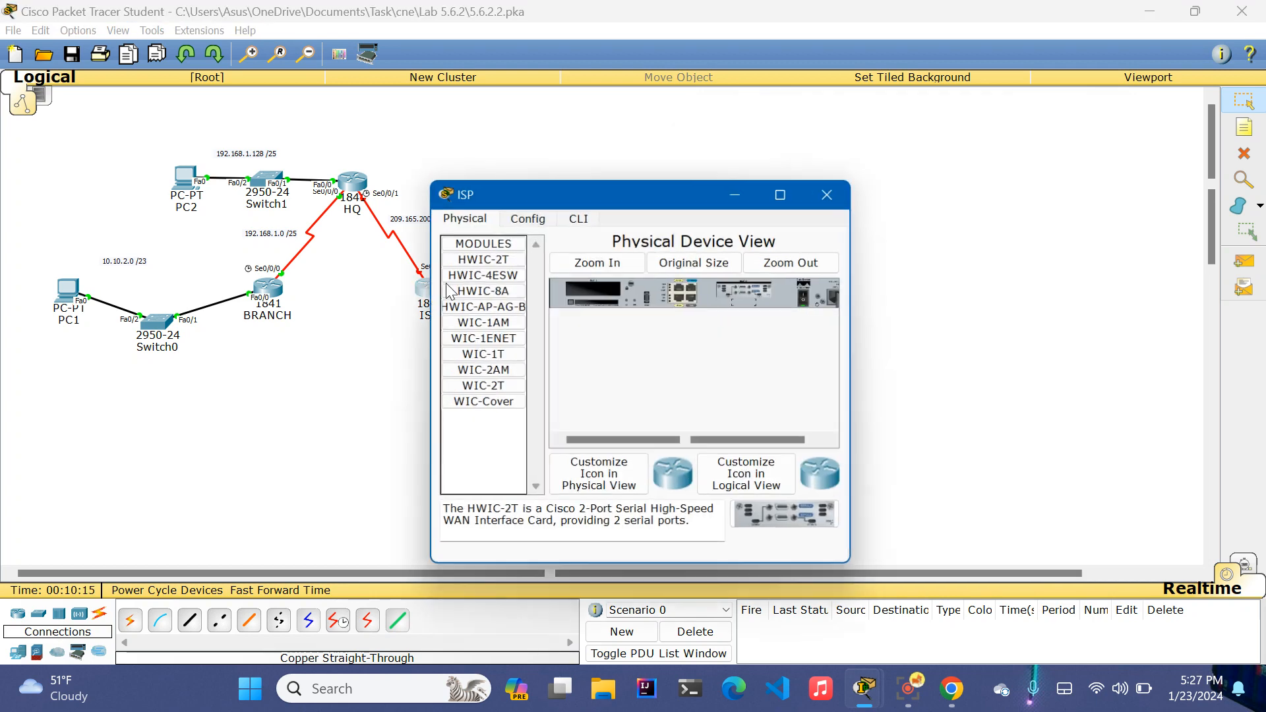
click(527, 218)
drag(580, 194, 854, 144)
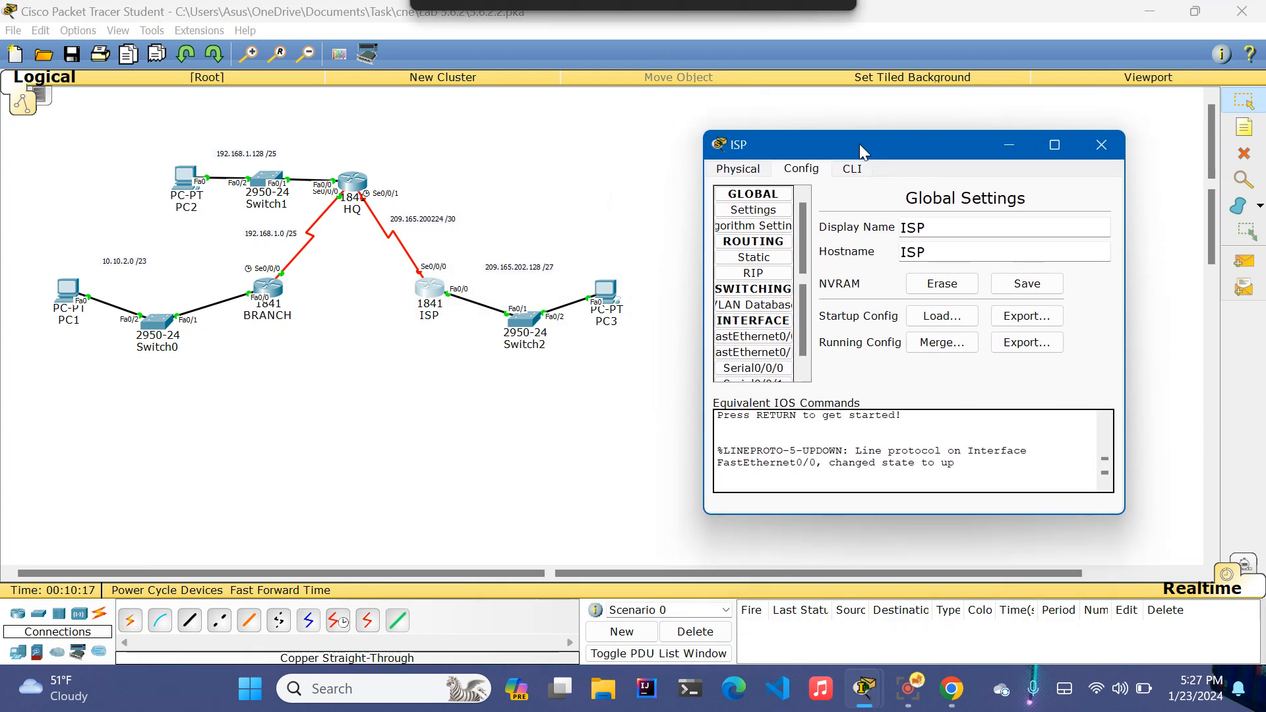
click(754, 335)
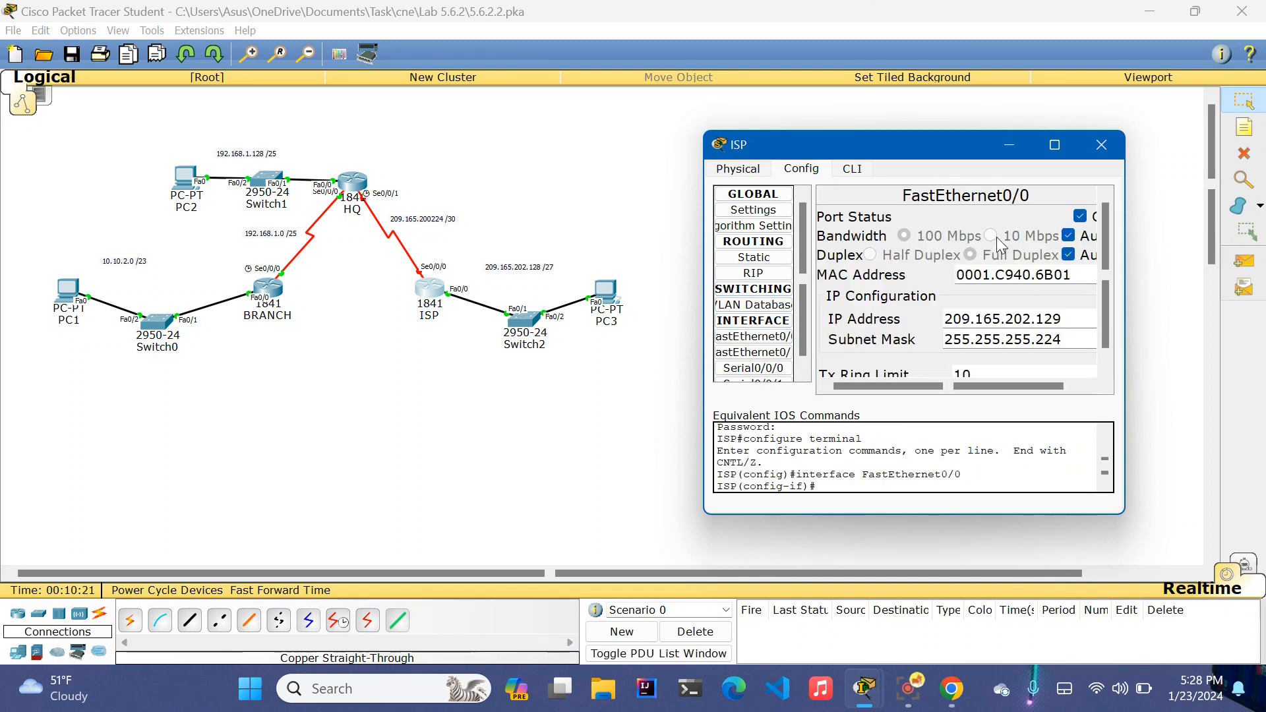
drag(945, 319, 988, 323)
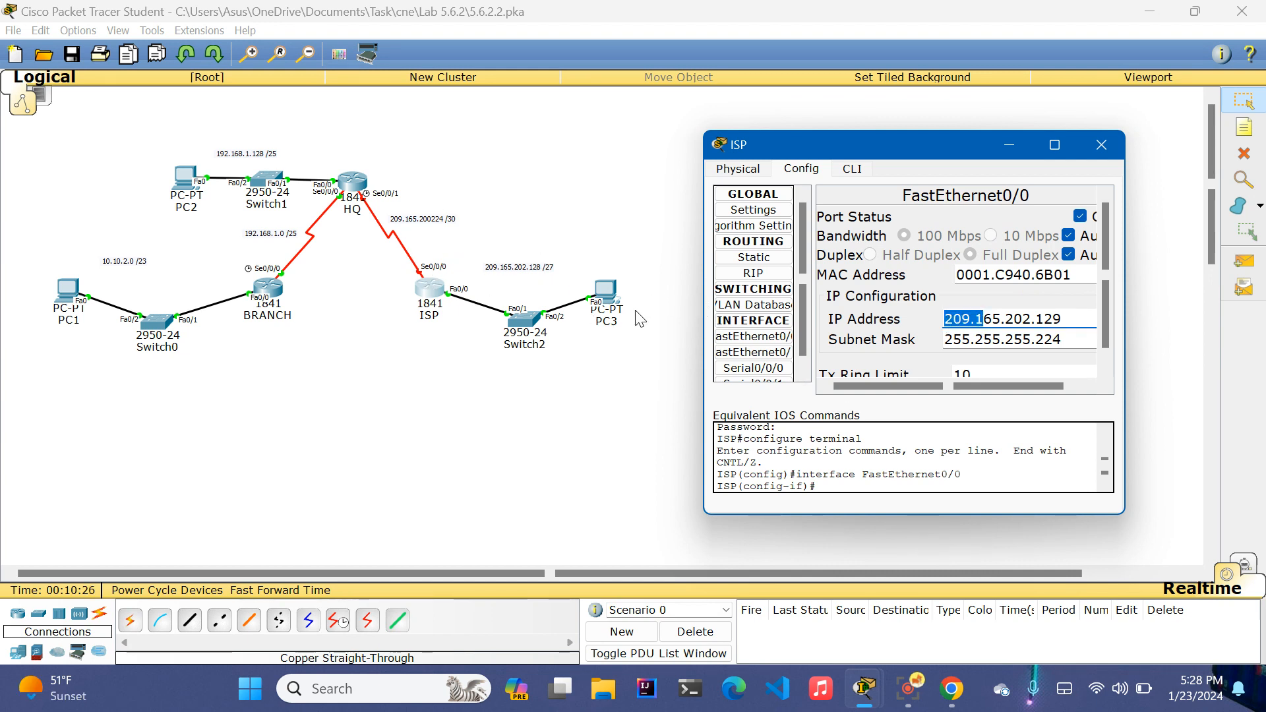
click(1106, 157)
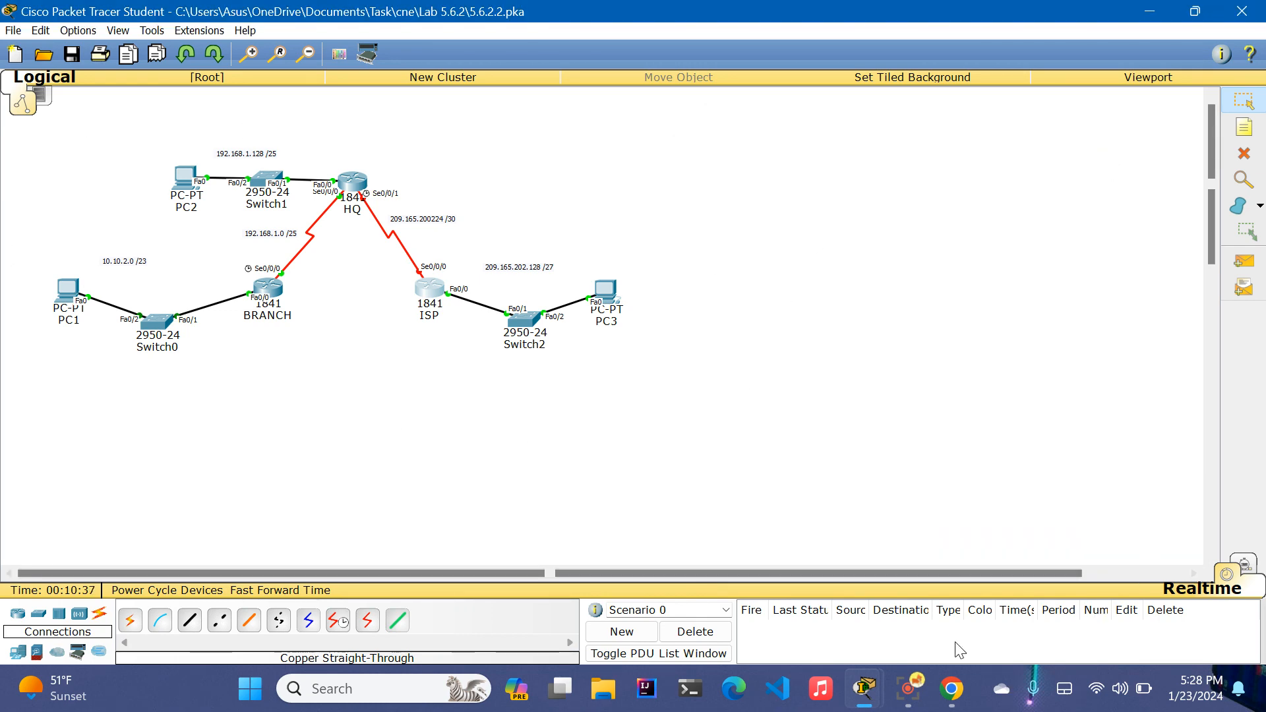
Step: Bring up the PT Activity instructions for 5.6.2: Challenge RIP Configuration and check the activity's results
mouse_move(906, 696)
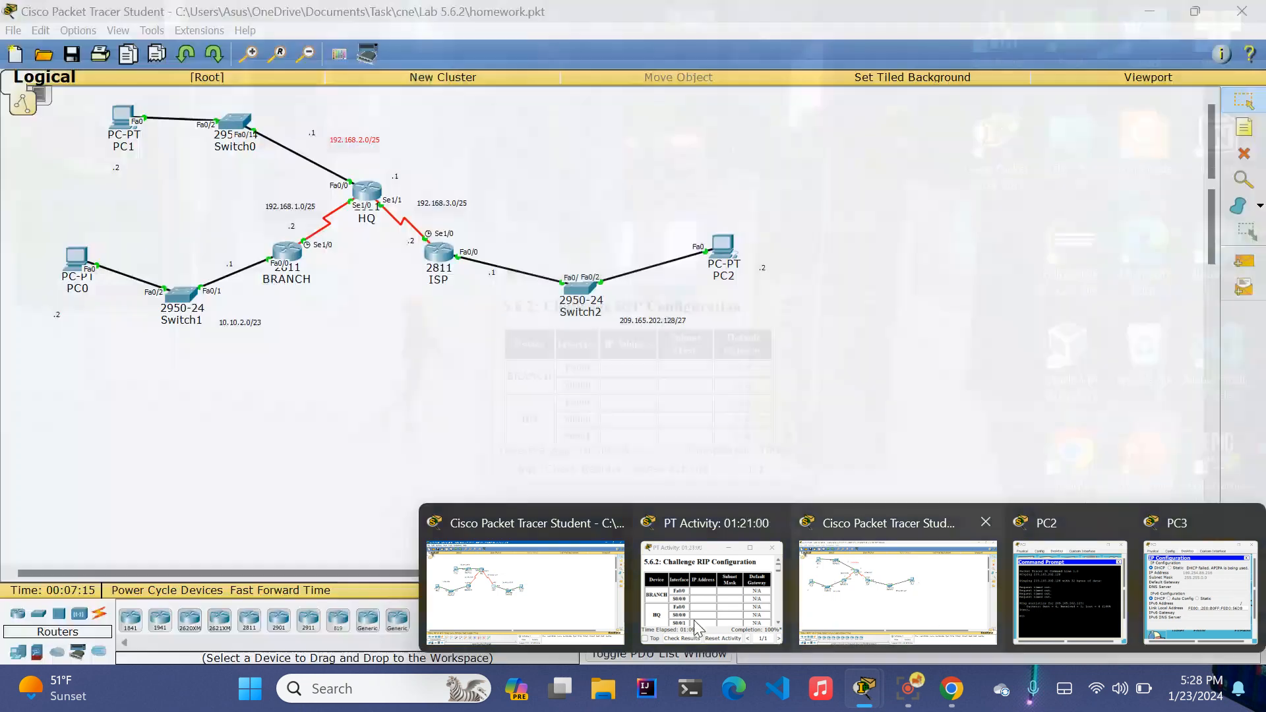
click(696, 625)
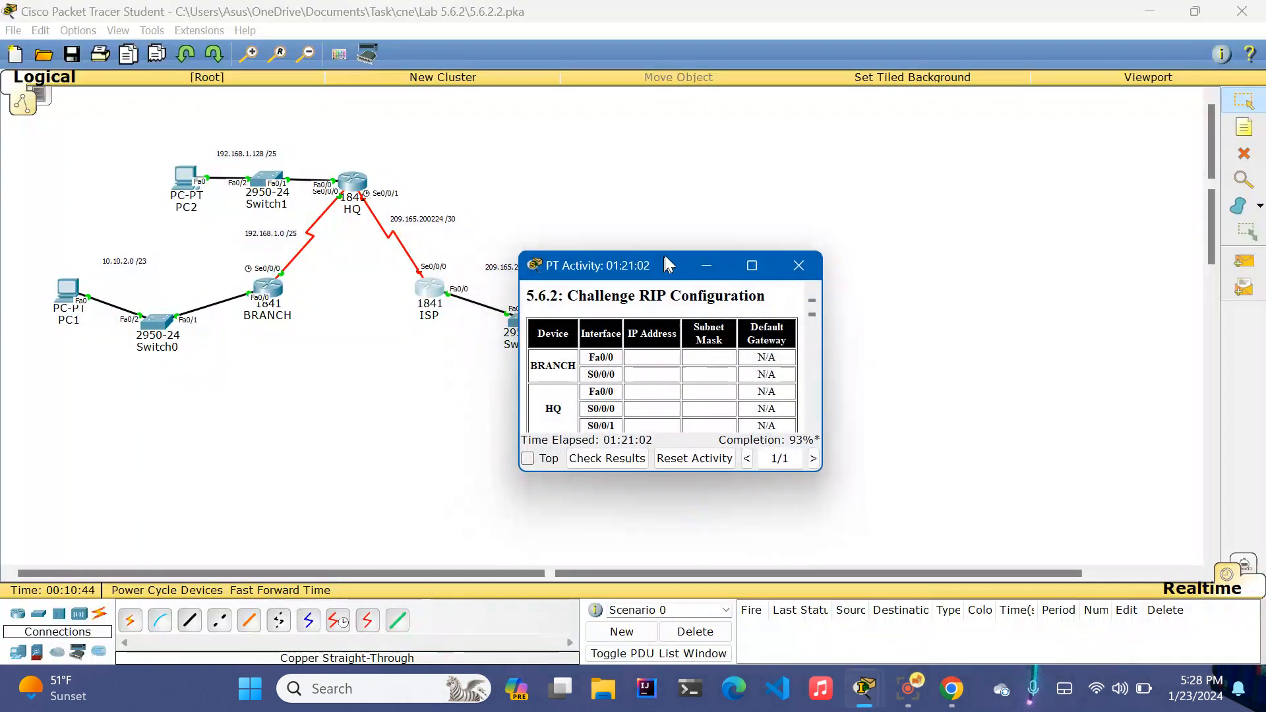
drag(665, 265, 1018, 127)
scroll(972, 239, down, 5)
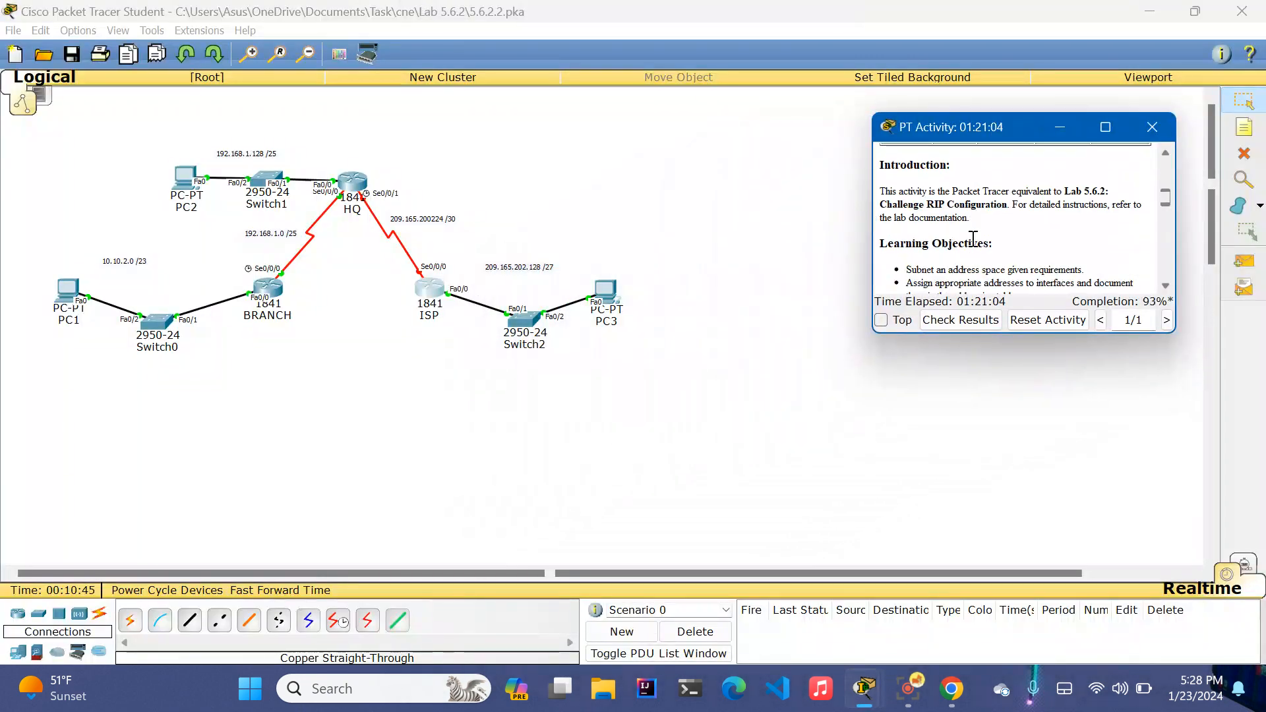
click(961, 319)
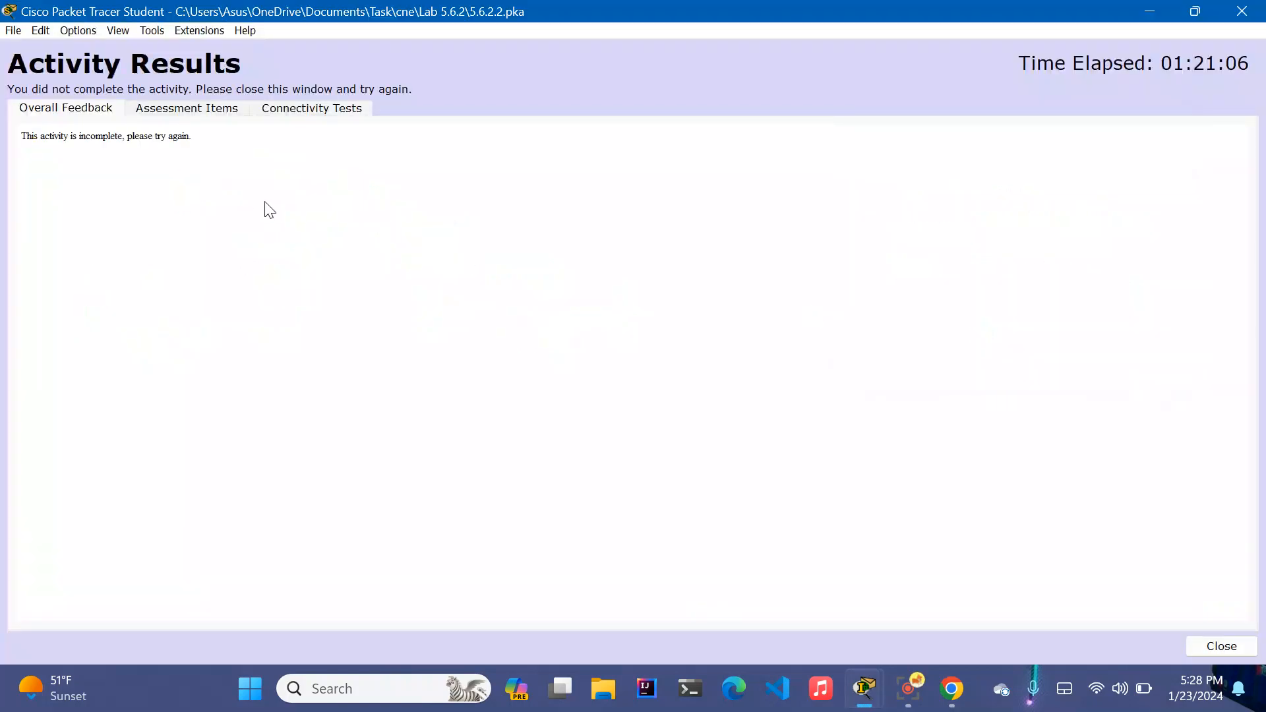
Step: Examine the overall feedback and the status of every assessment item for BRANCH, HQ, ISP and the PCs
click(180, 111)
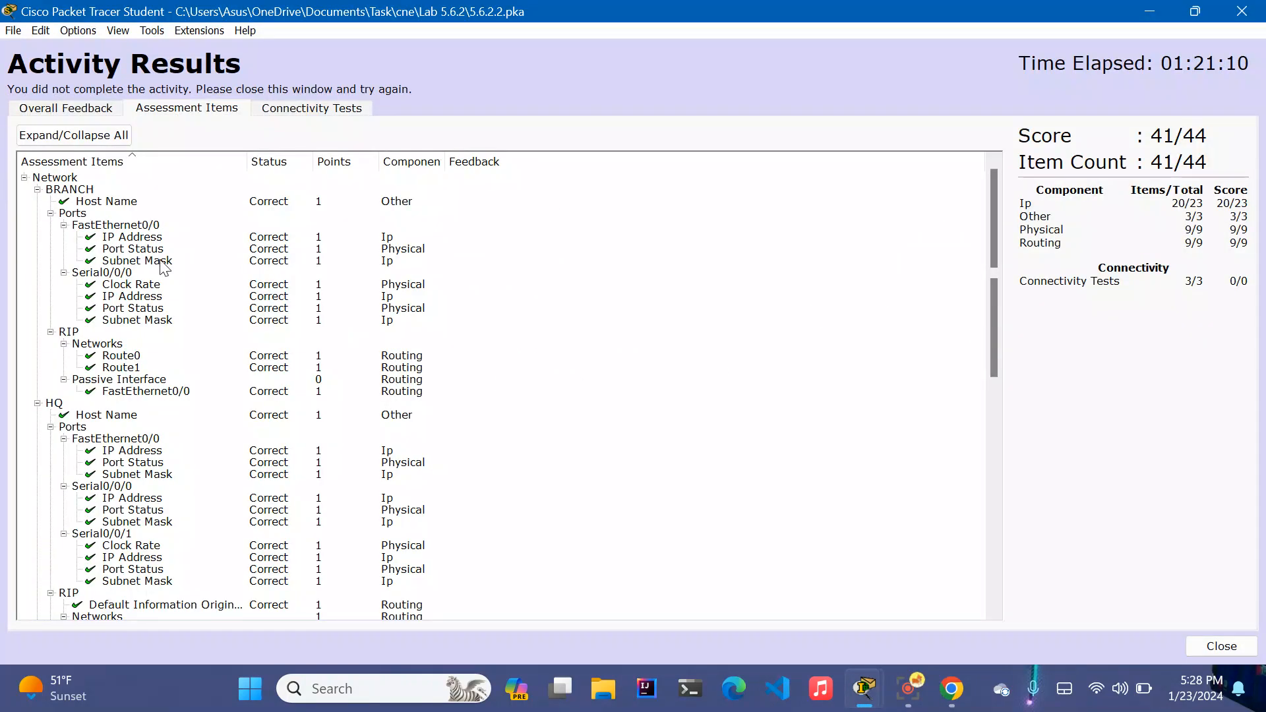
click(98, 109)
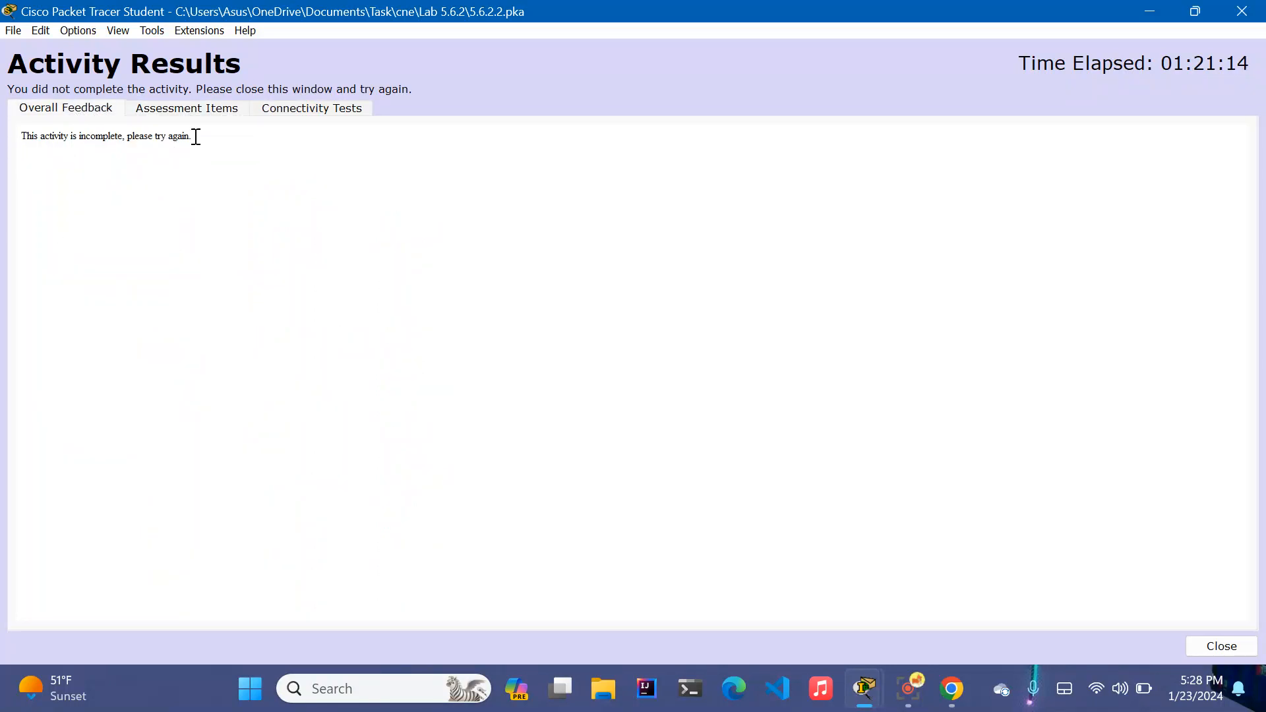
drag(194, 135, 21, 136)
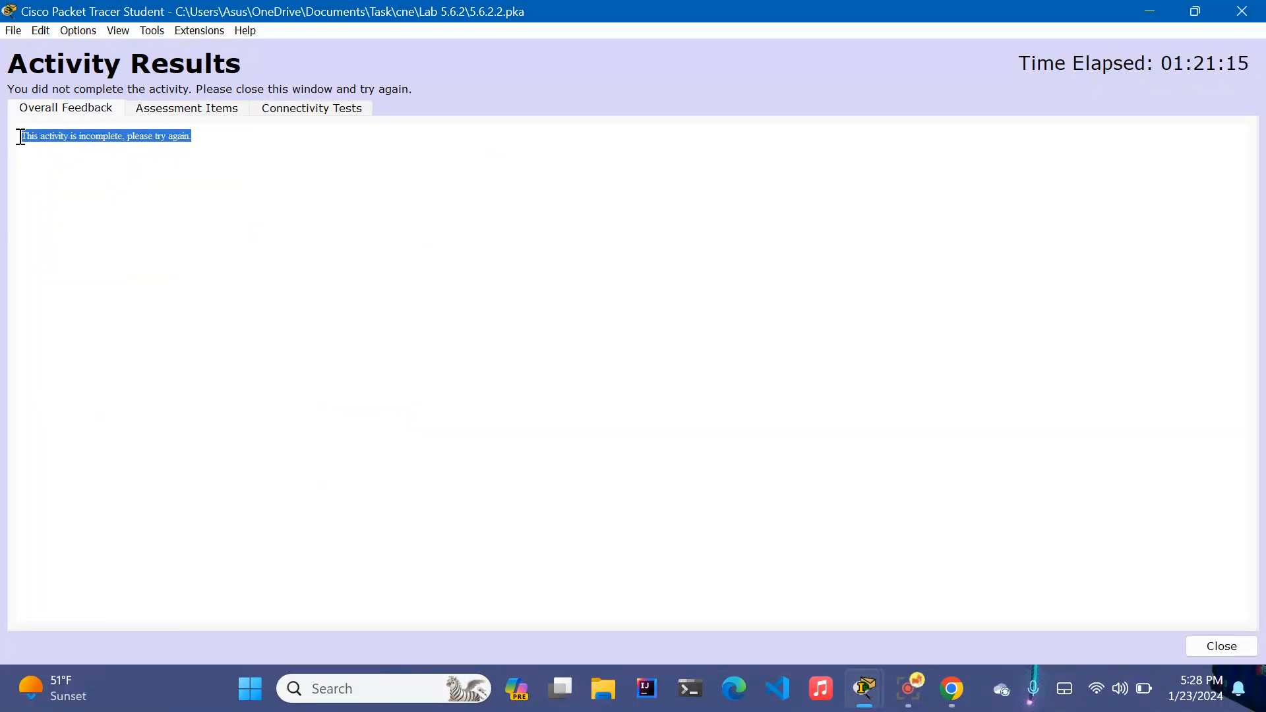
click(189, 113)
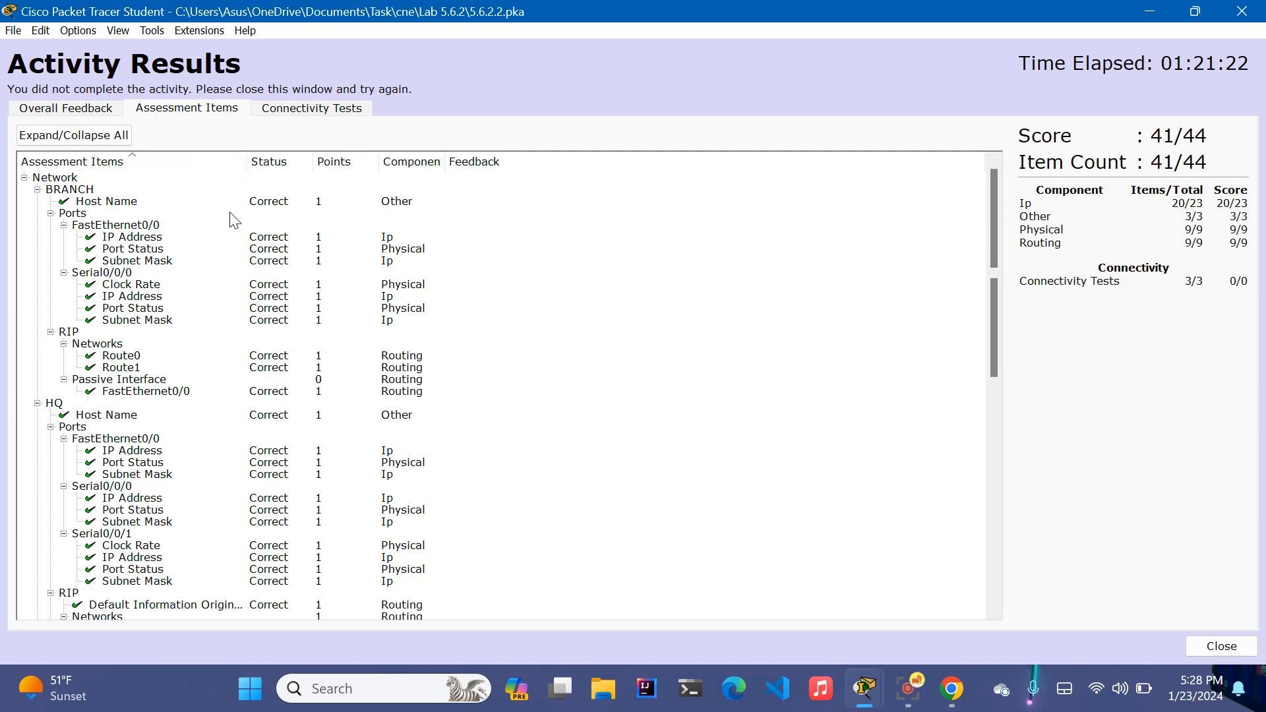
scroll(233, 488, down, 13)
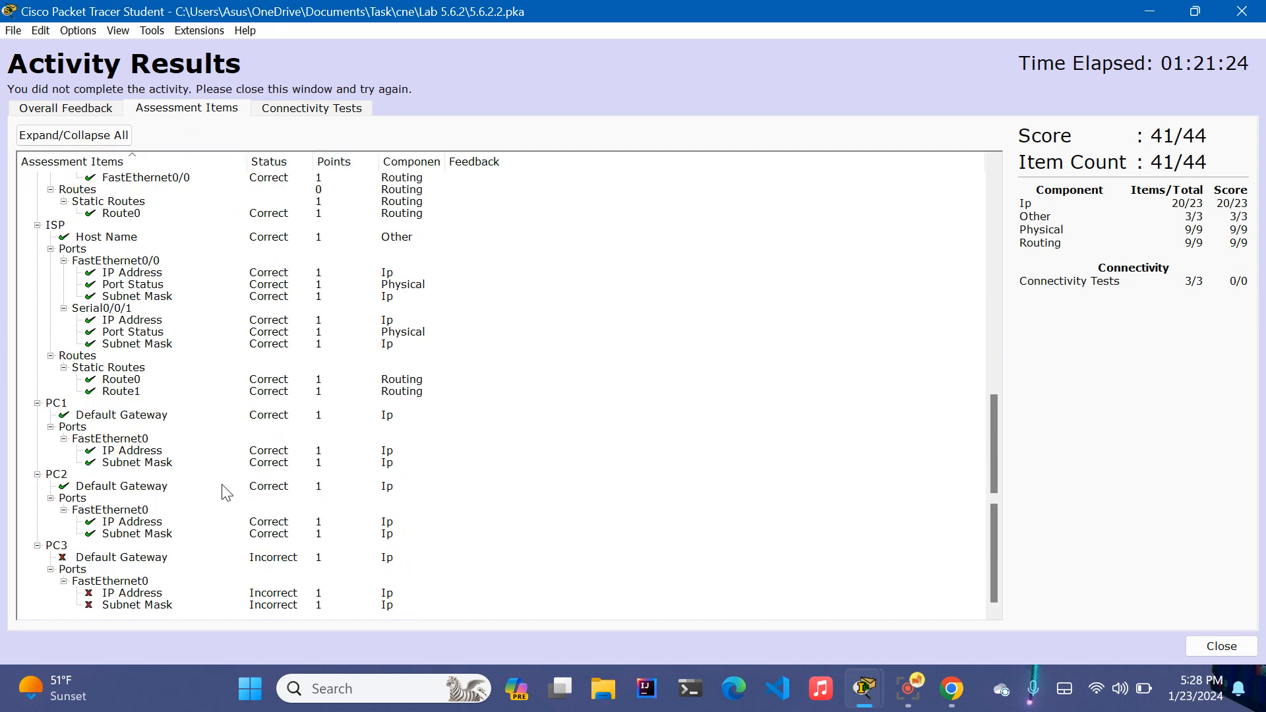
scroll(323, 586, up, 13)
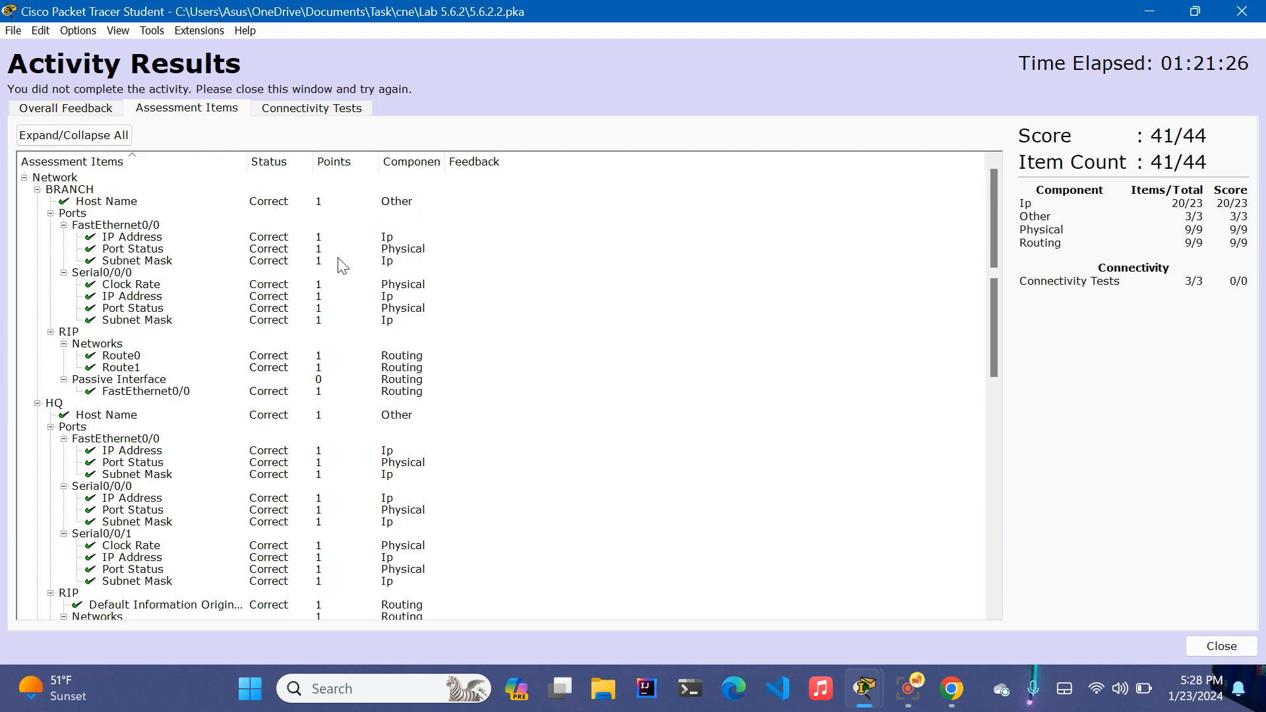
scroll(335, 264, down, 13)
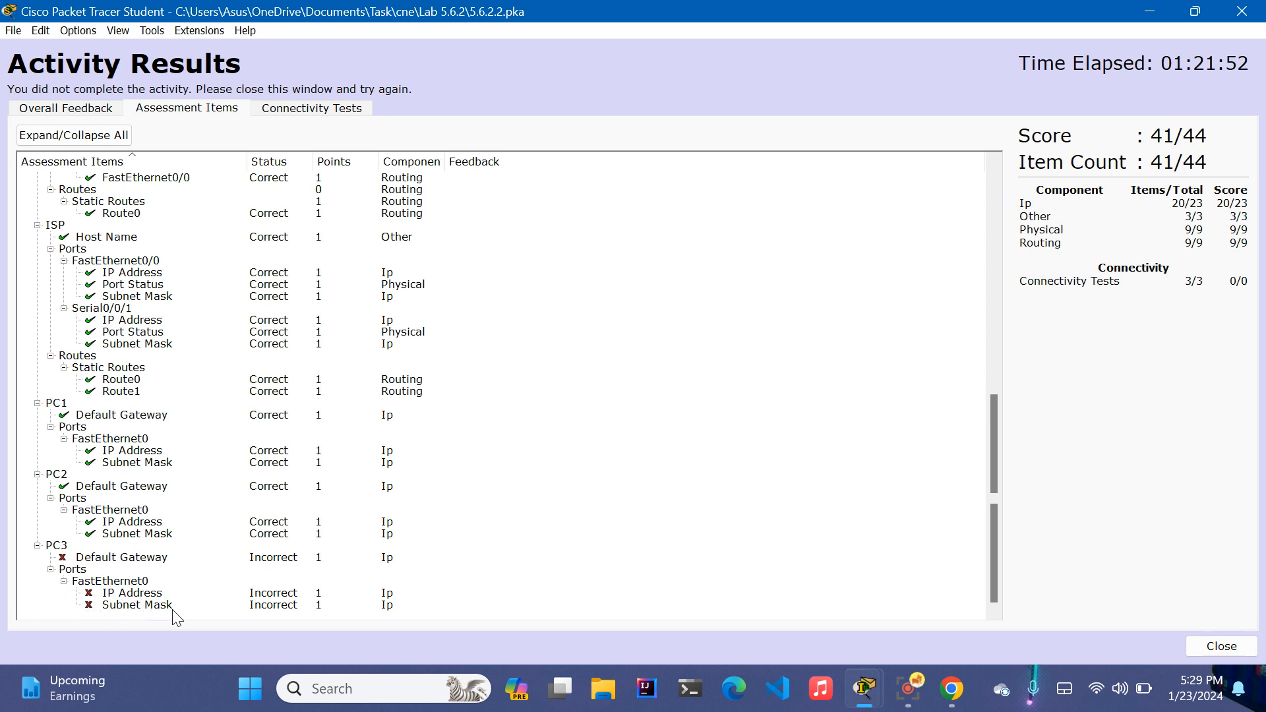
scroll(264, 501, up, 13)
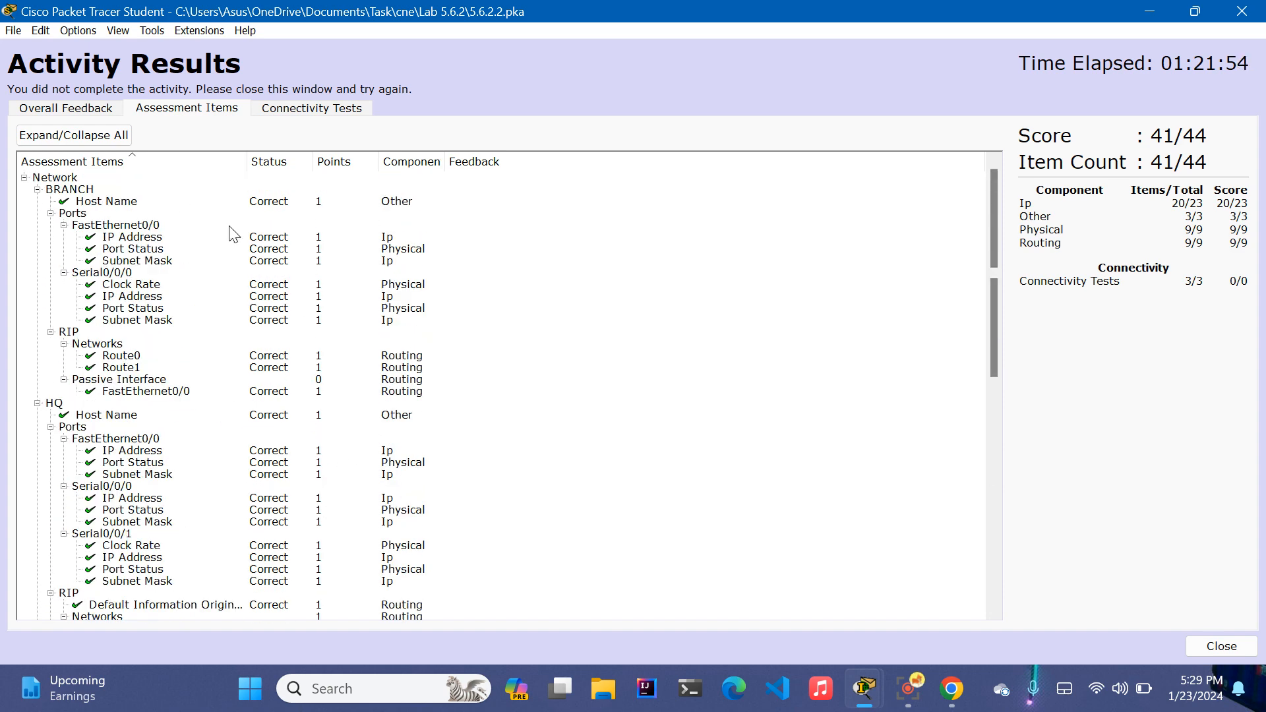
scroll(91, 499, down, 13)
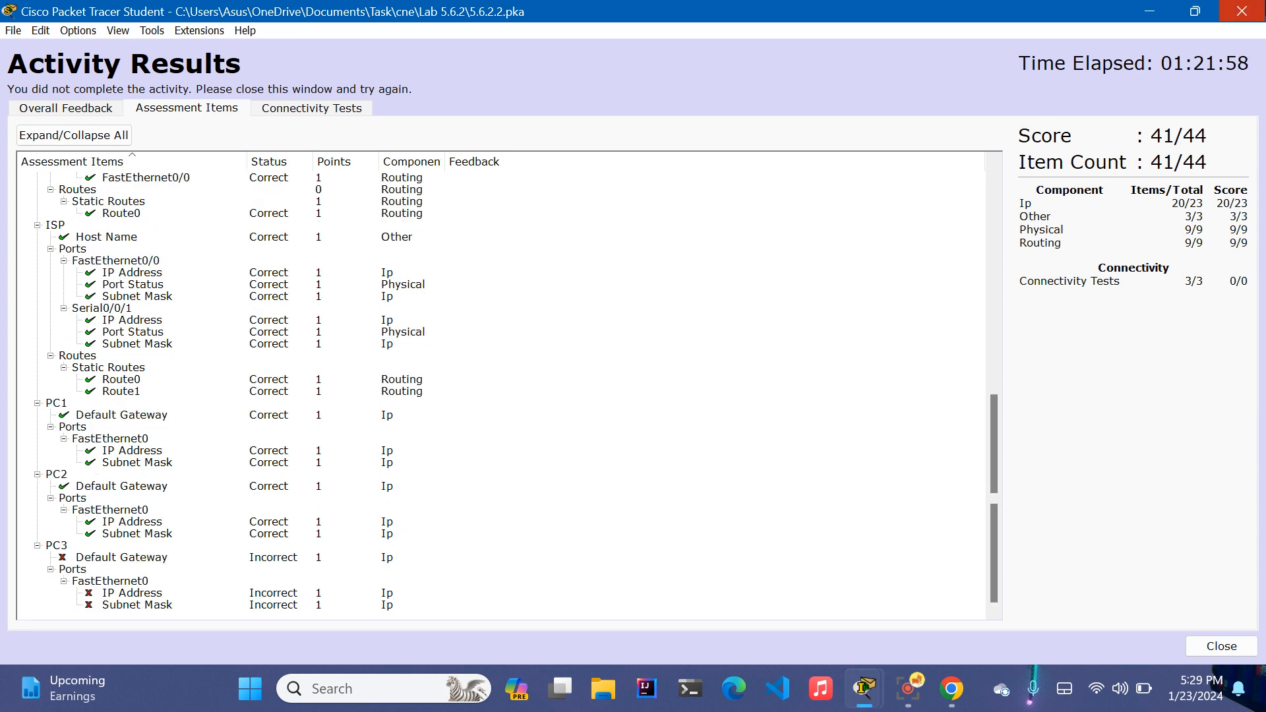
Step: Close the activity results and clear away the 5.6.2.2.pka, PT Activity and PC3 windows to return to the homework.pkt topology
click(1241, 11)
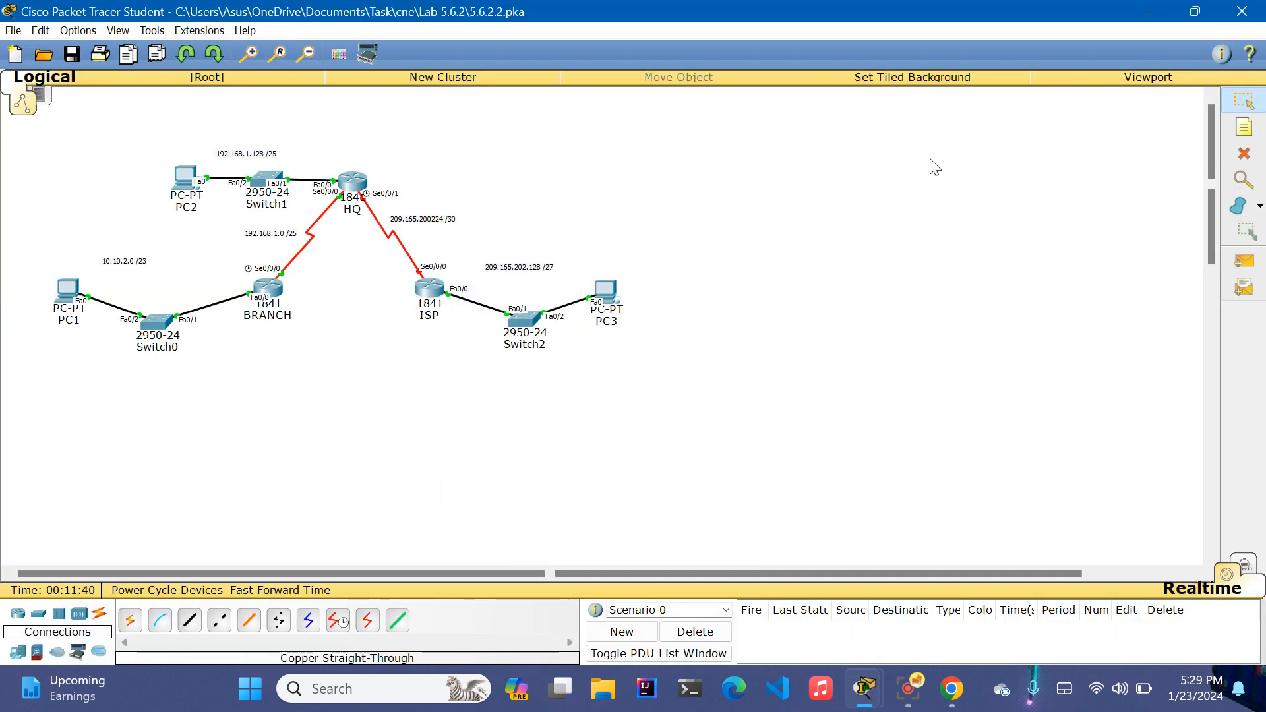
click(1166, 10)
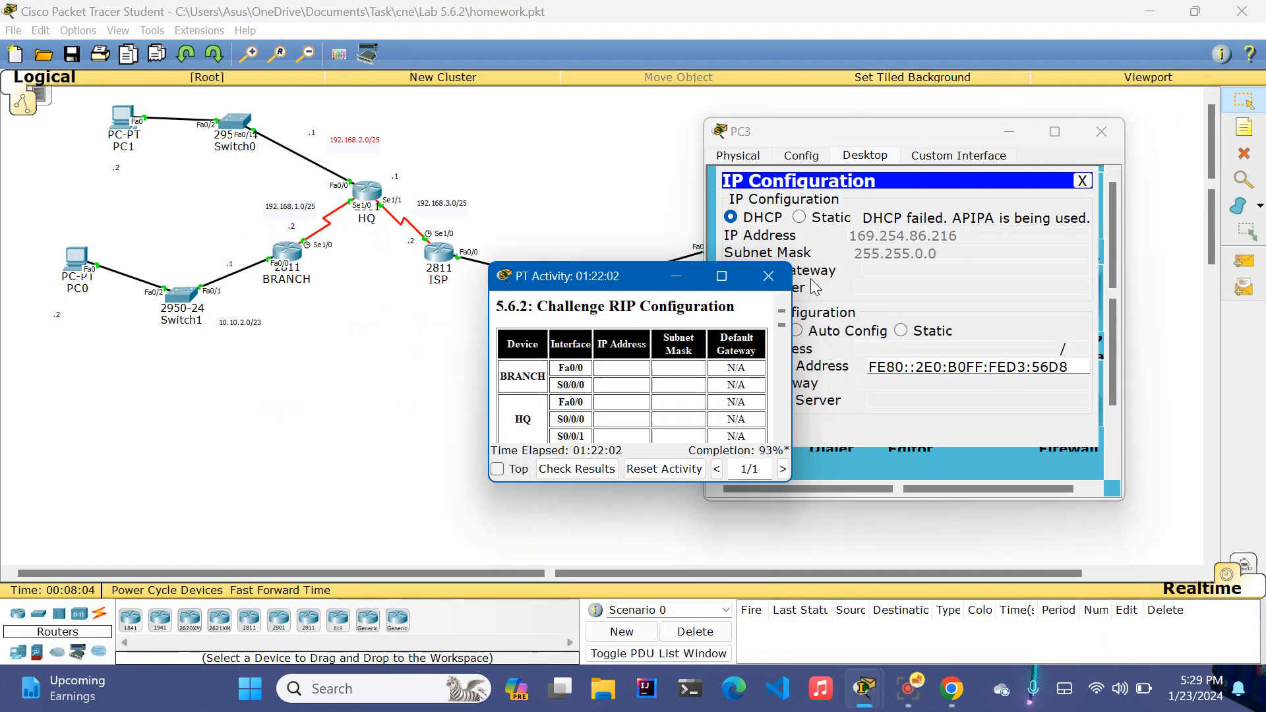
click(768, 275)
click(1102, 135)
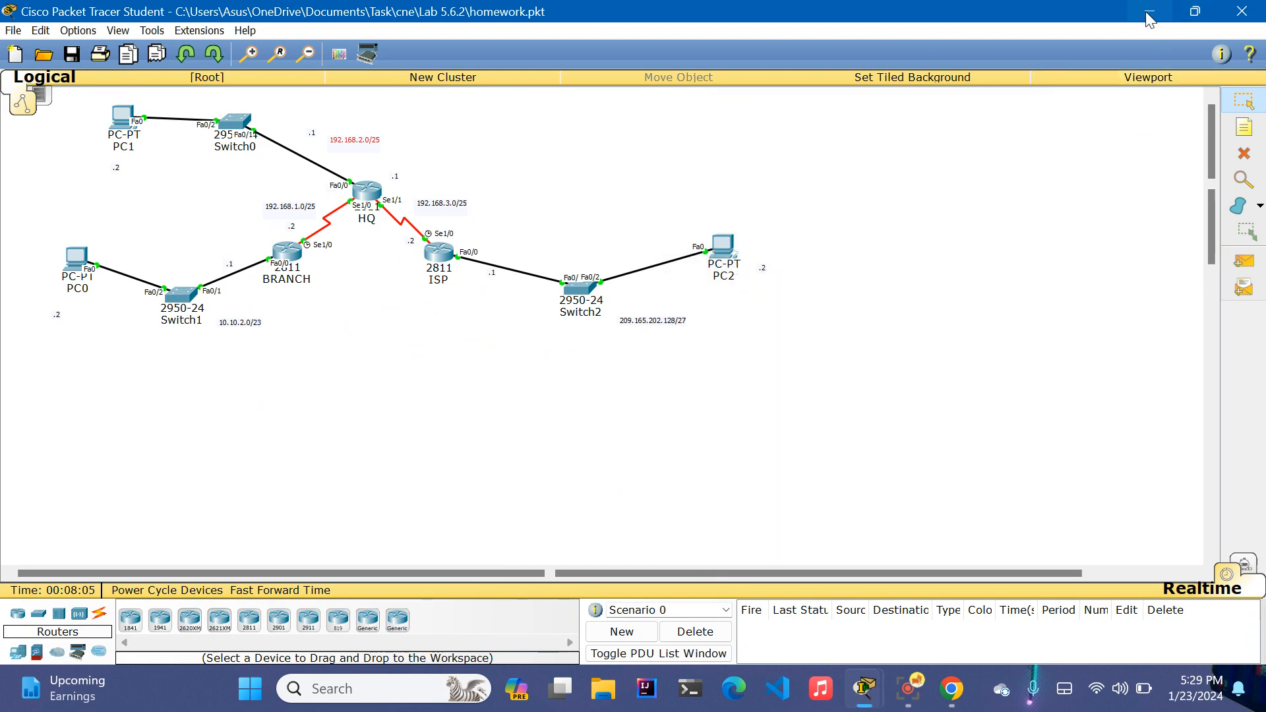